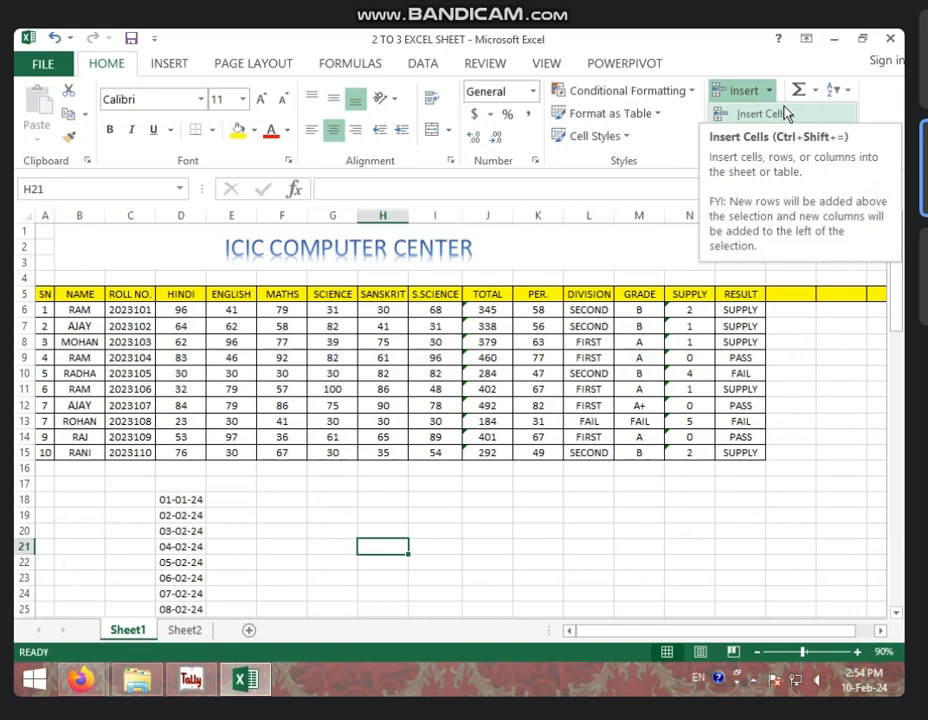
Open the Insert Cells dialog, try the entire row and column options, and cancel.
left_click(771, 92)
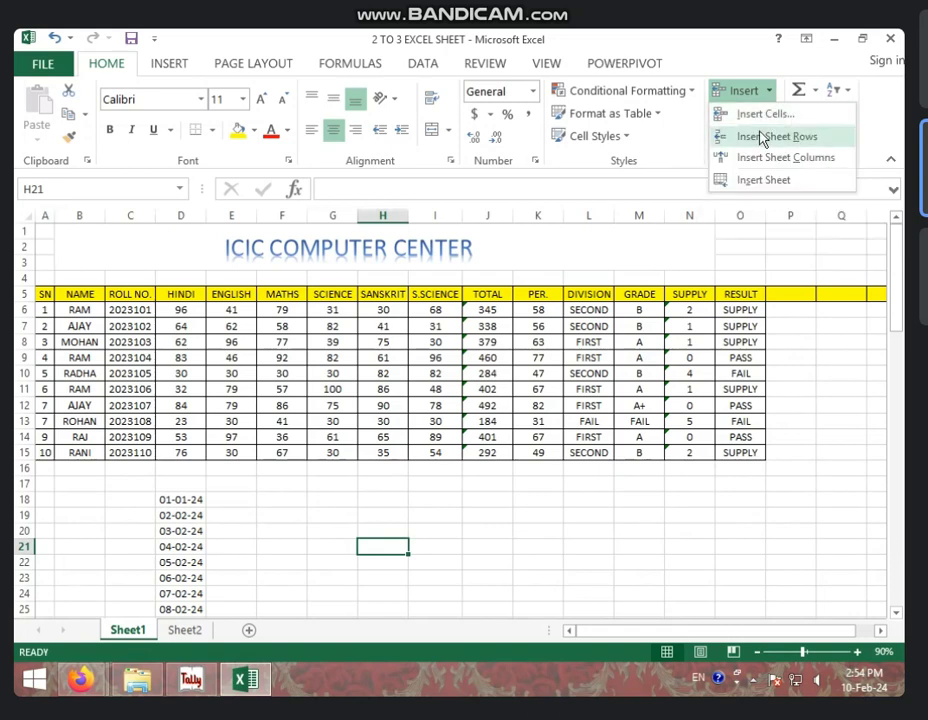
left_click(765, 114)
left_click(125, 217)
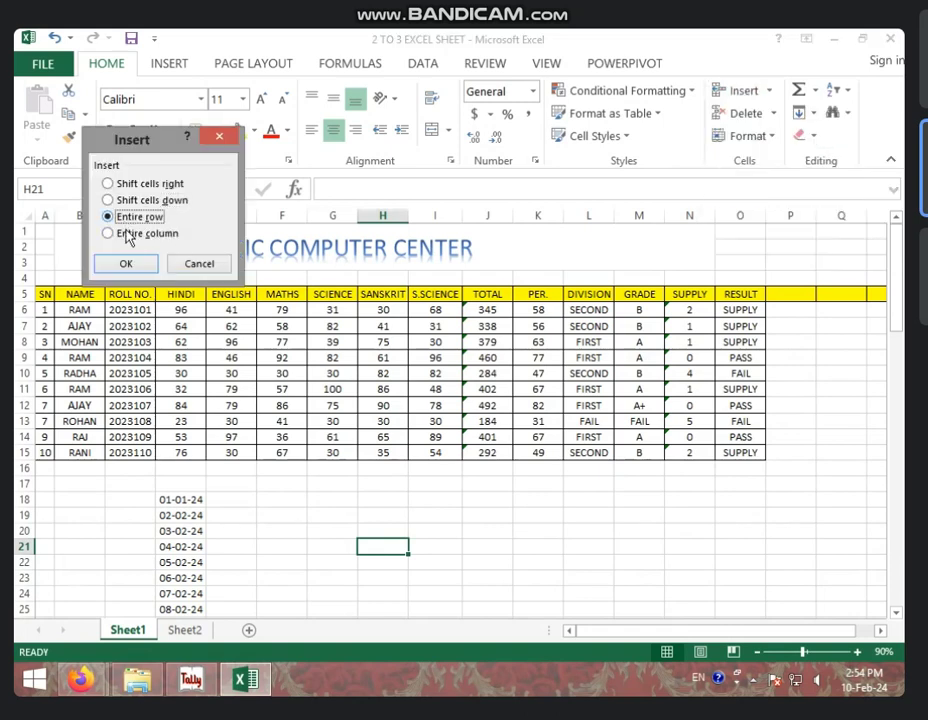
left_click(130, 234)
left_click(199, 263)
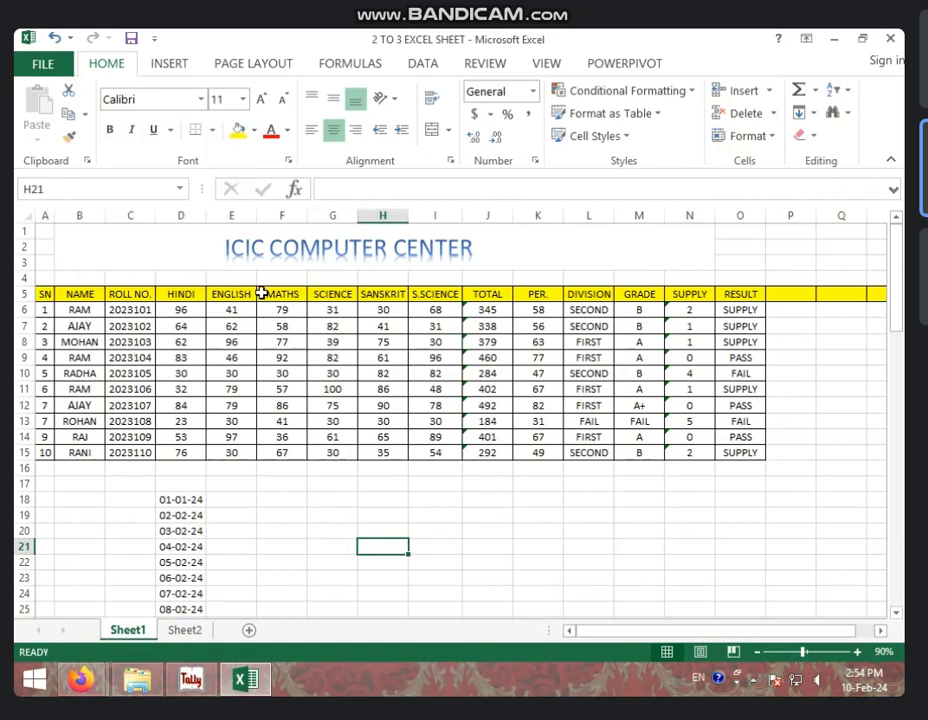
Insert a blank column before SCIENCE in column G, then undo it.
left_click(322, 357)
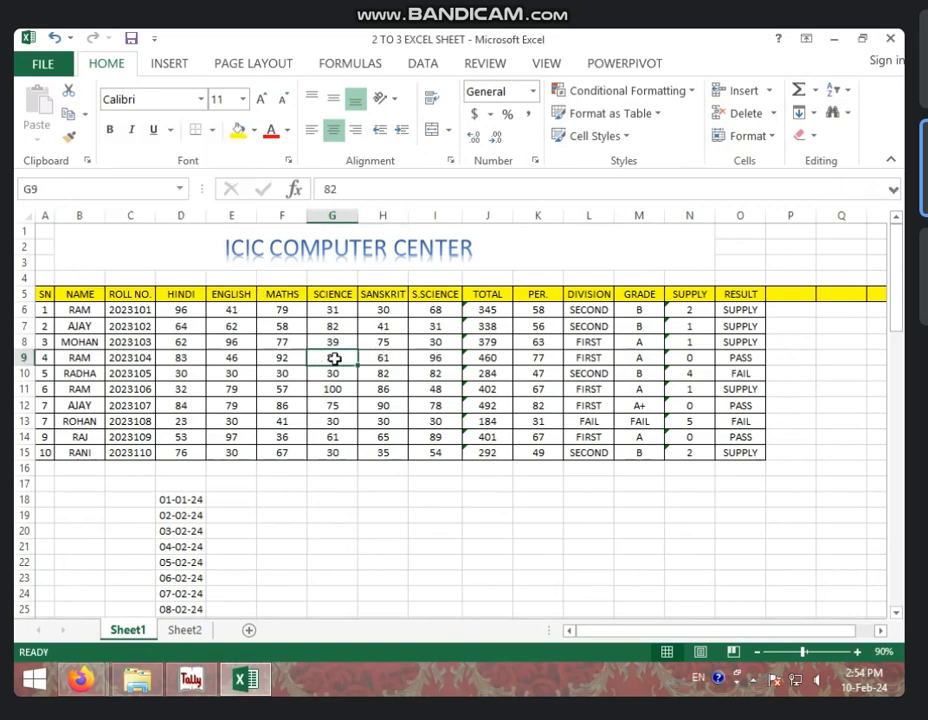
left_click(336, 215)
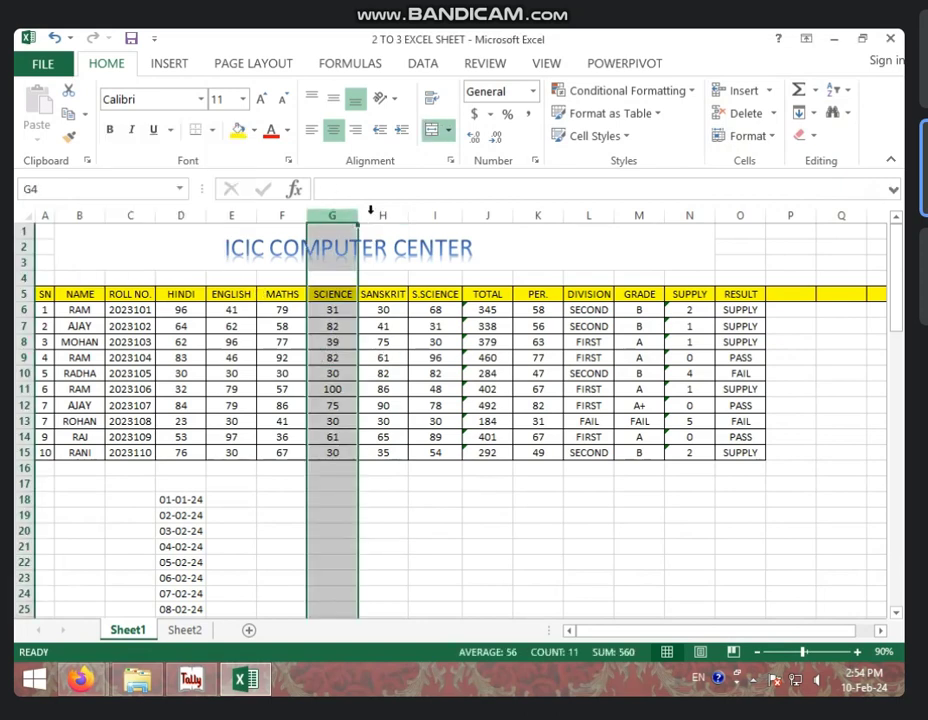
left_click(740, 90)
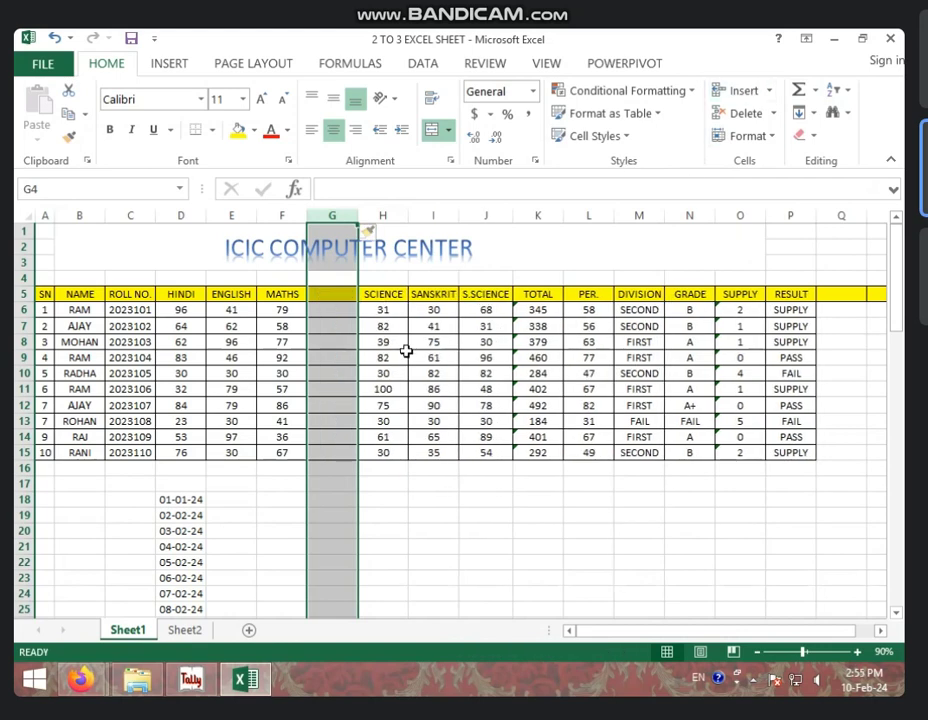
key("ctrl+z")
Insert a cell at H9 to shift the SANSKRIT values down, then undo it.
left_click(378, 369)
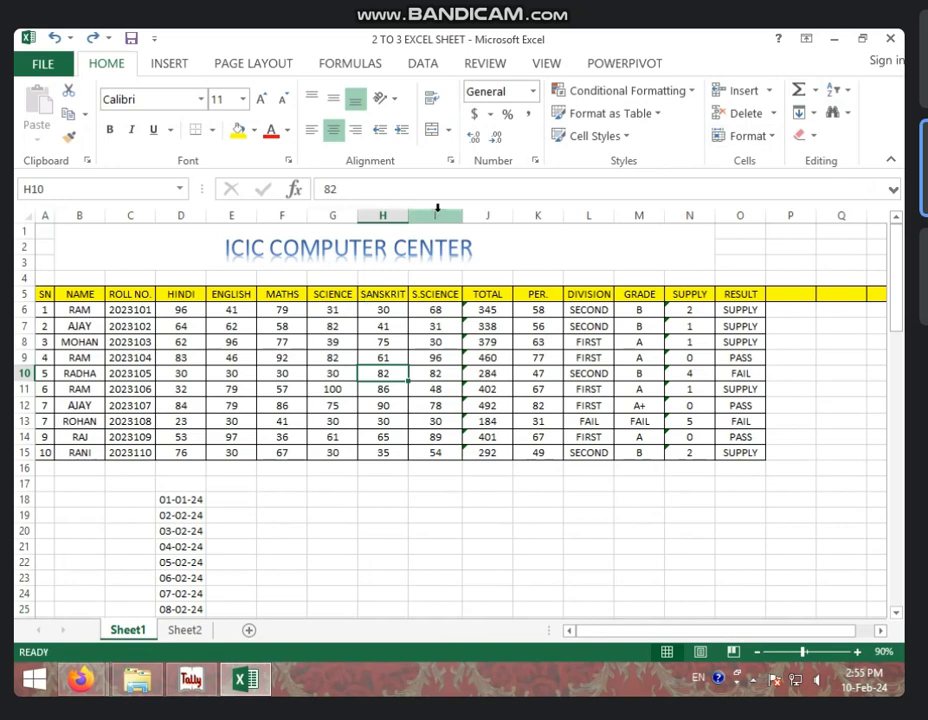
left_click(378, 358)
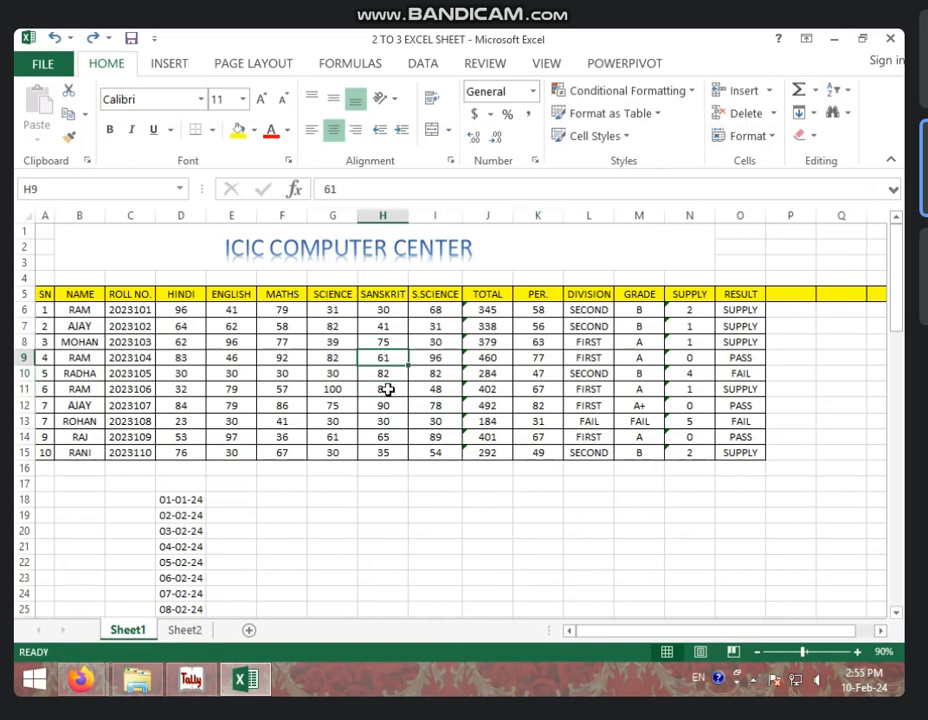
left_click(738, 90)
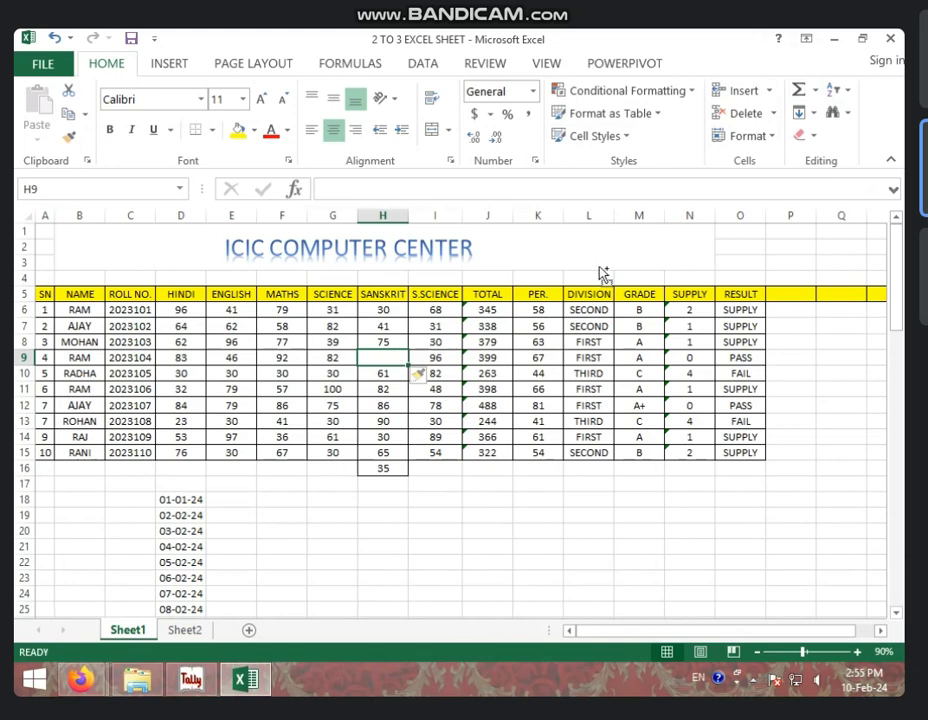
key("ctrl+z")
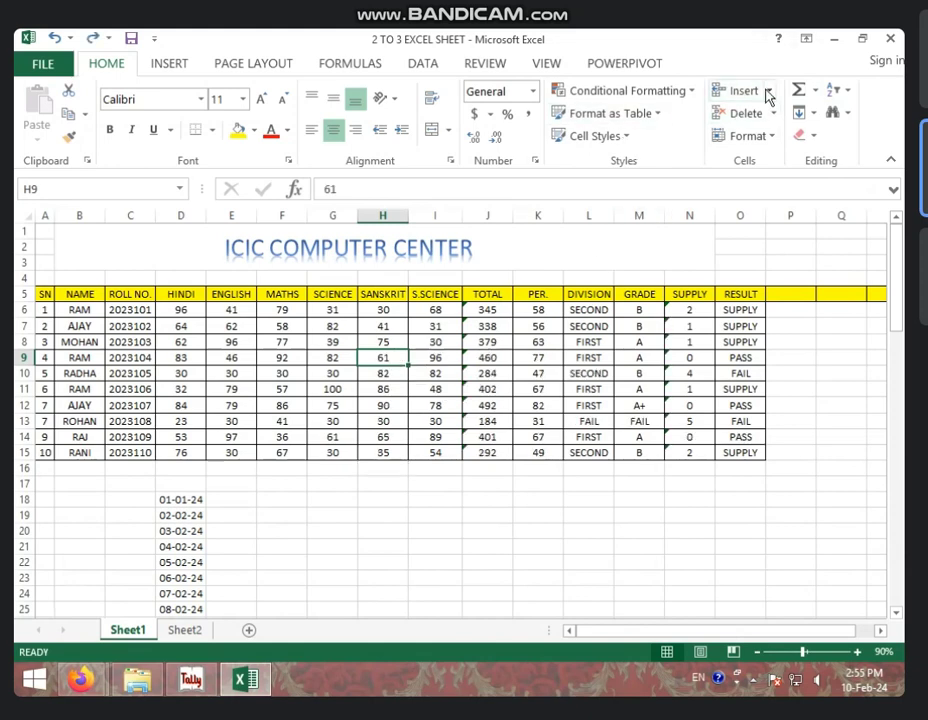
Insert a blank entire row at row 9 through the Insert Cells dialog.
left_click(768, 91)
left_click(775, 116)
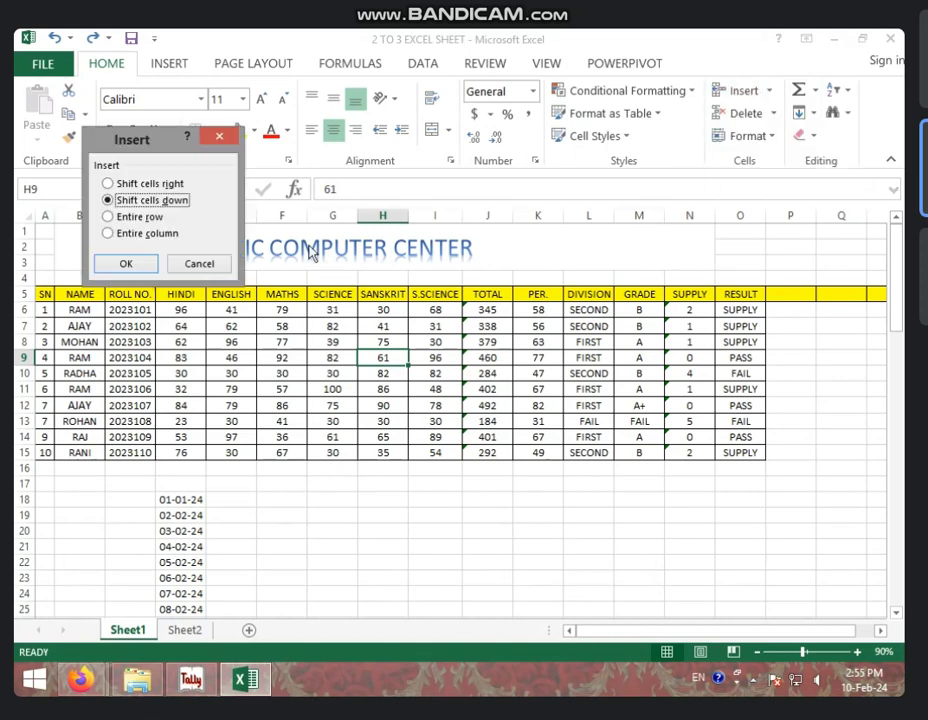
left_click(130, 218)
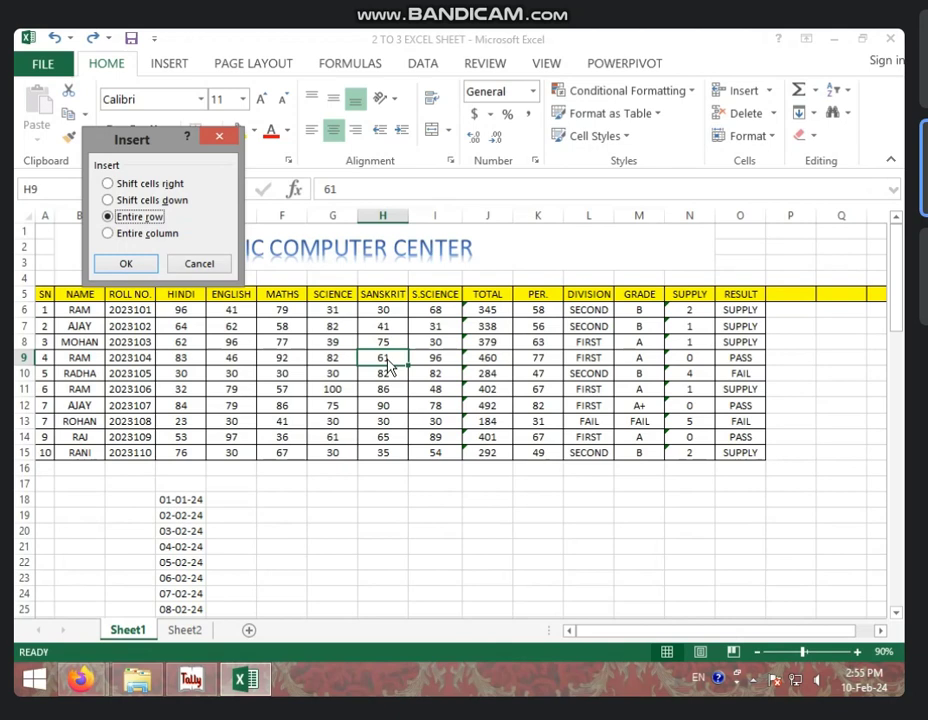
left_click(128, 264)
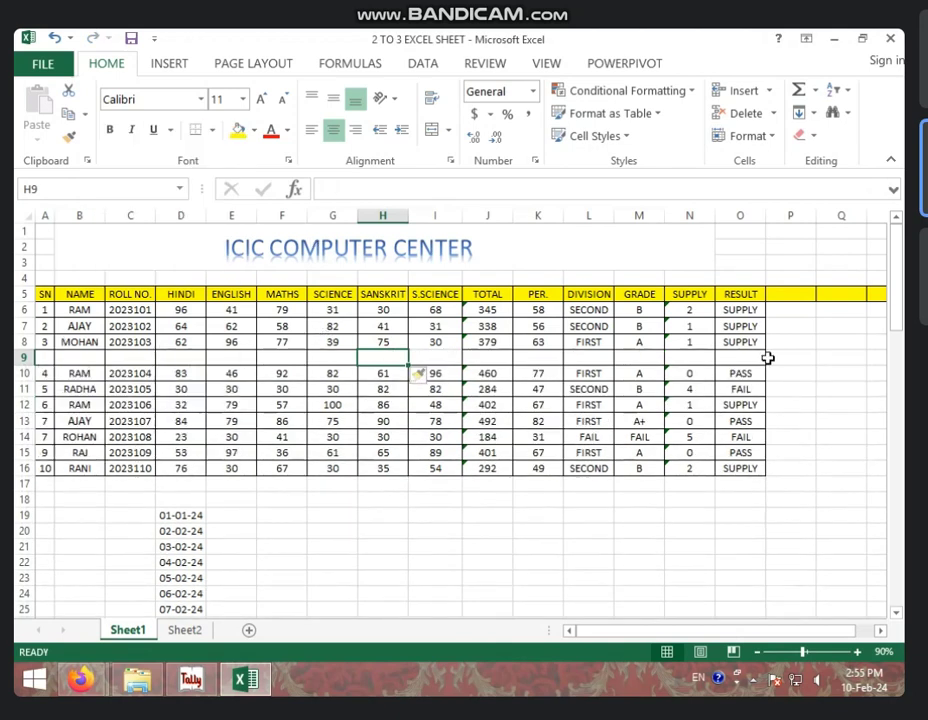
Delete the empty row 9 through the Delete Cells dialog.
left_click(772, 114)
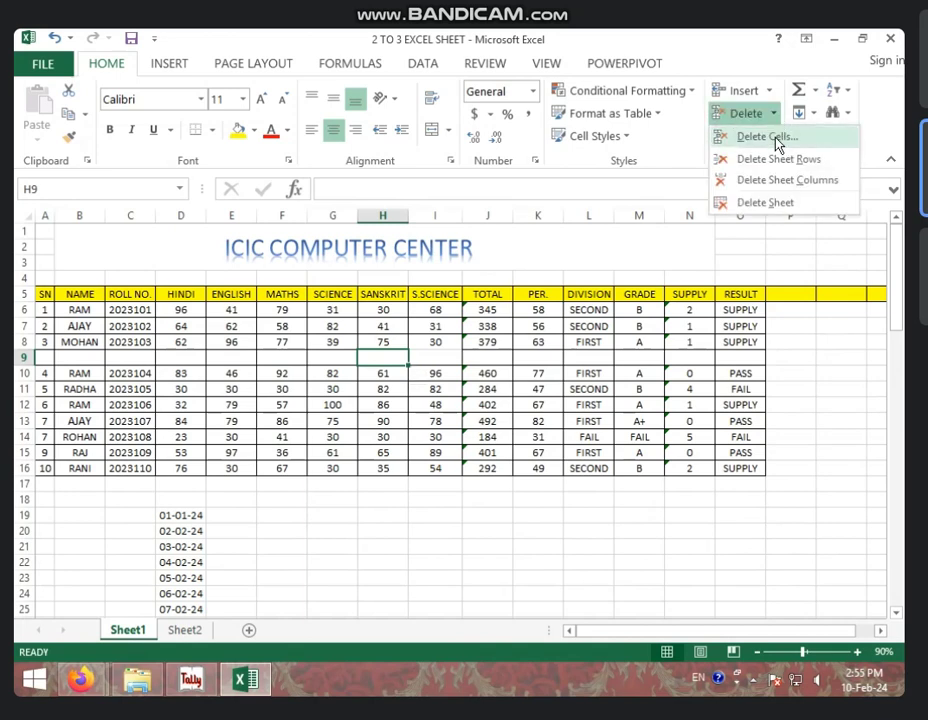
left_click(776, 138)
left_click(107, 216)
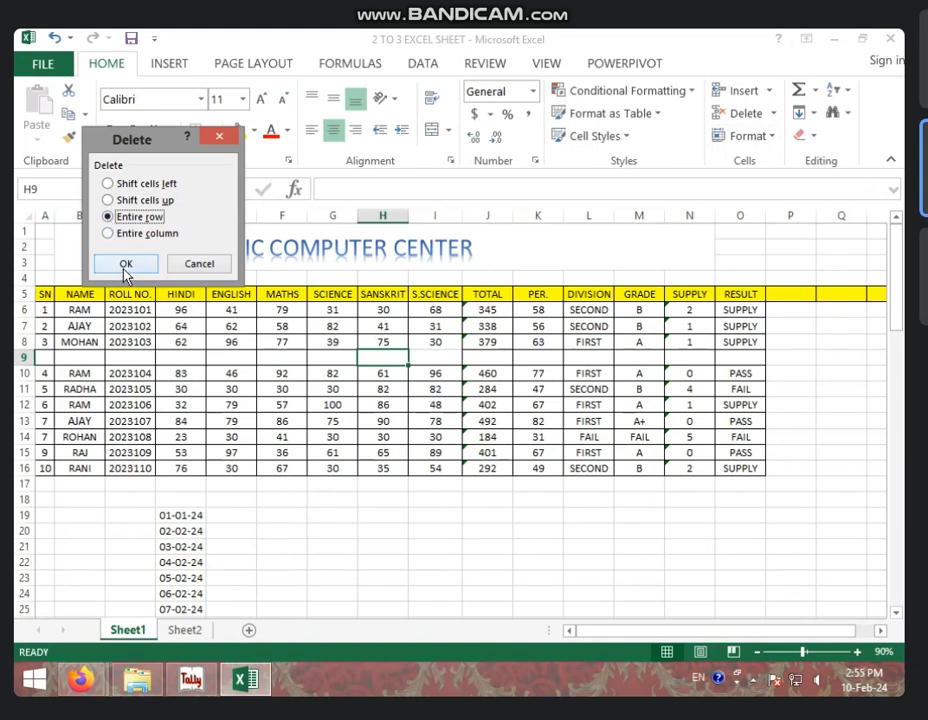
left_click(125, 265)
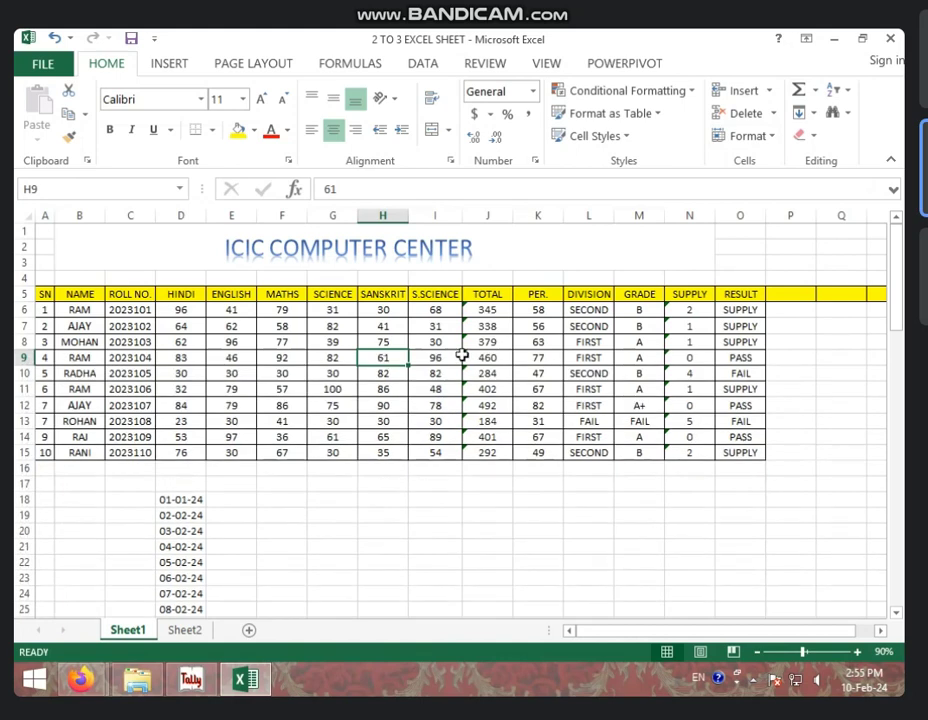
Insert one blank entire column before SANSKRIT.
left_click(771, 92)
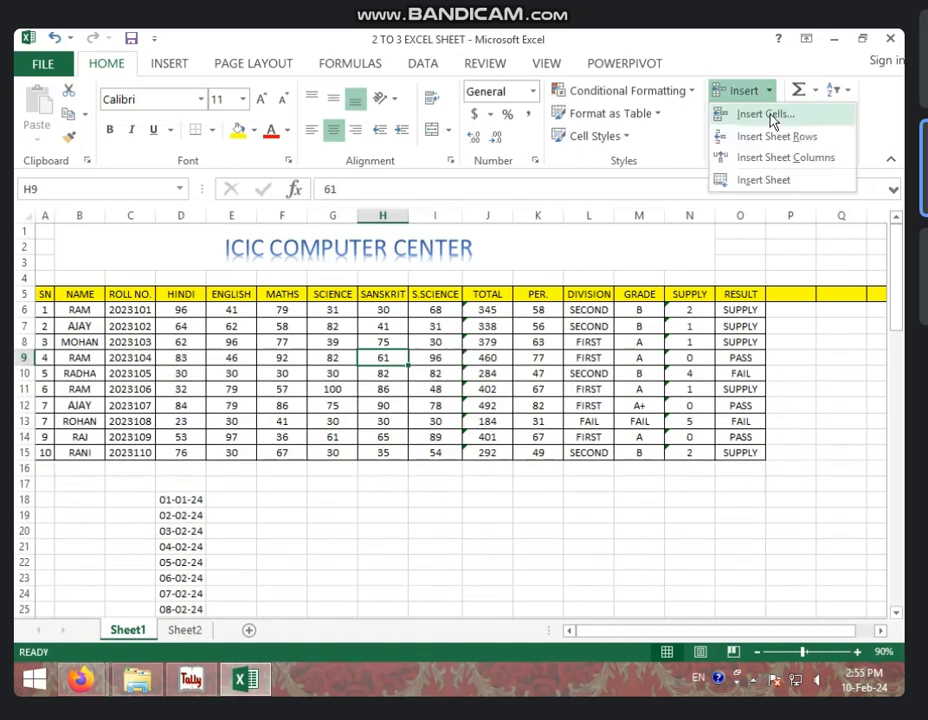
left_click(752, 114)
left_click(114, 234)
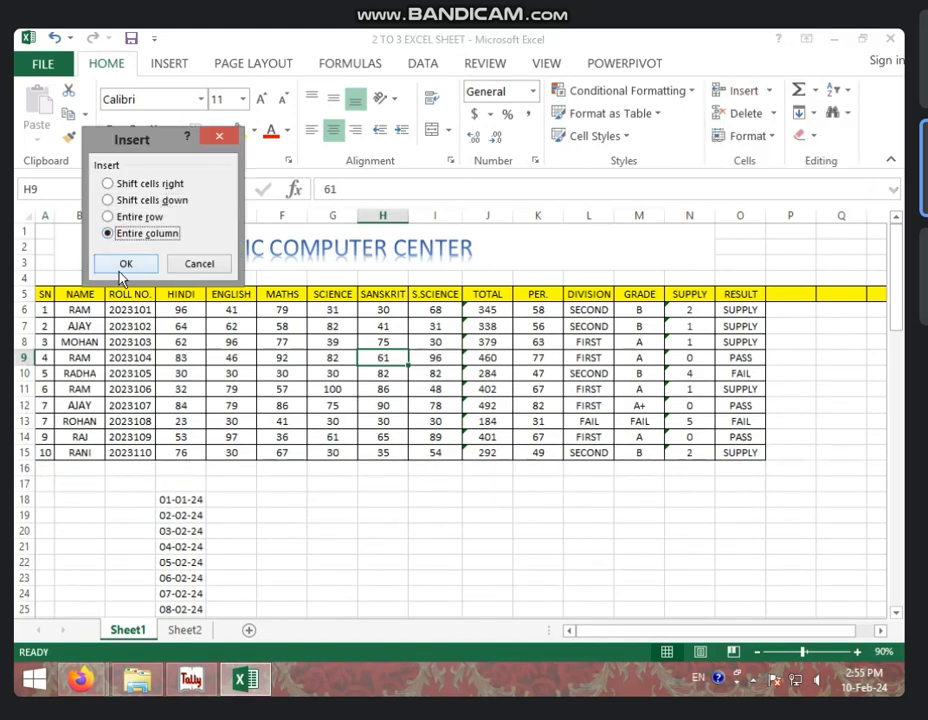
left_click(124, 264)
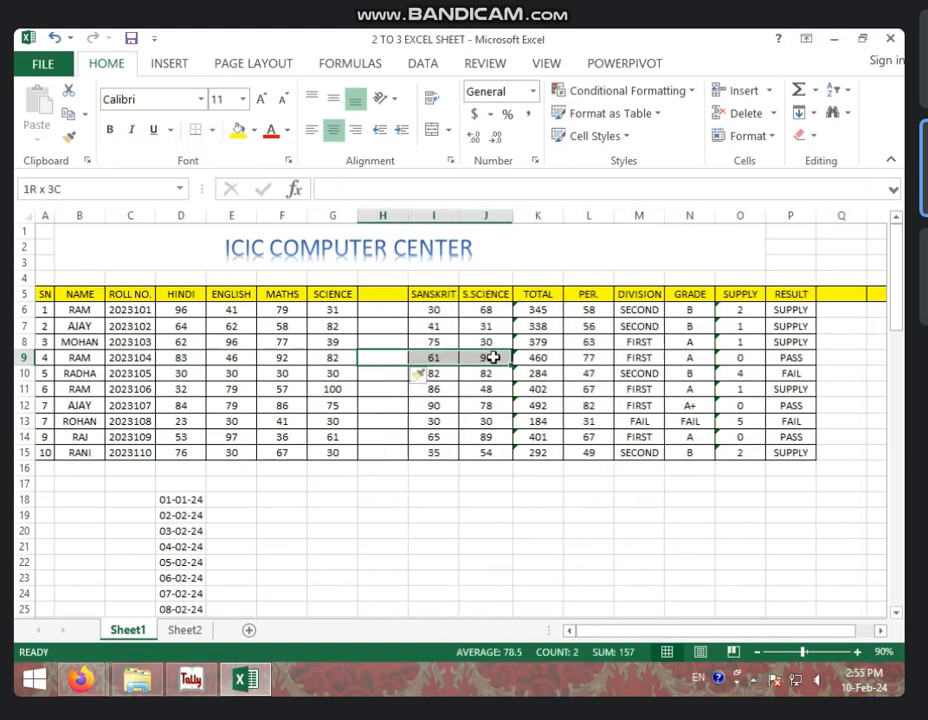
Select I9:K9 and insert three blank entire columns before SANSKRIT.
left_click_drag(428, 357, 530, 357)
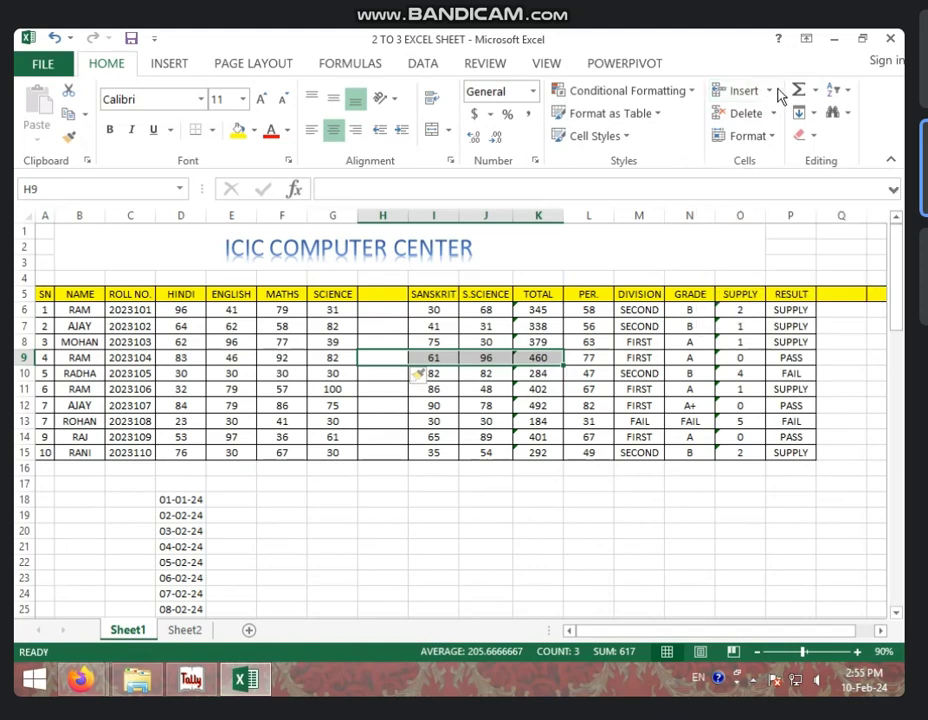
left_click(769, 91)
left_click(765, 116)
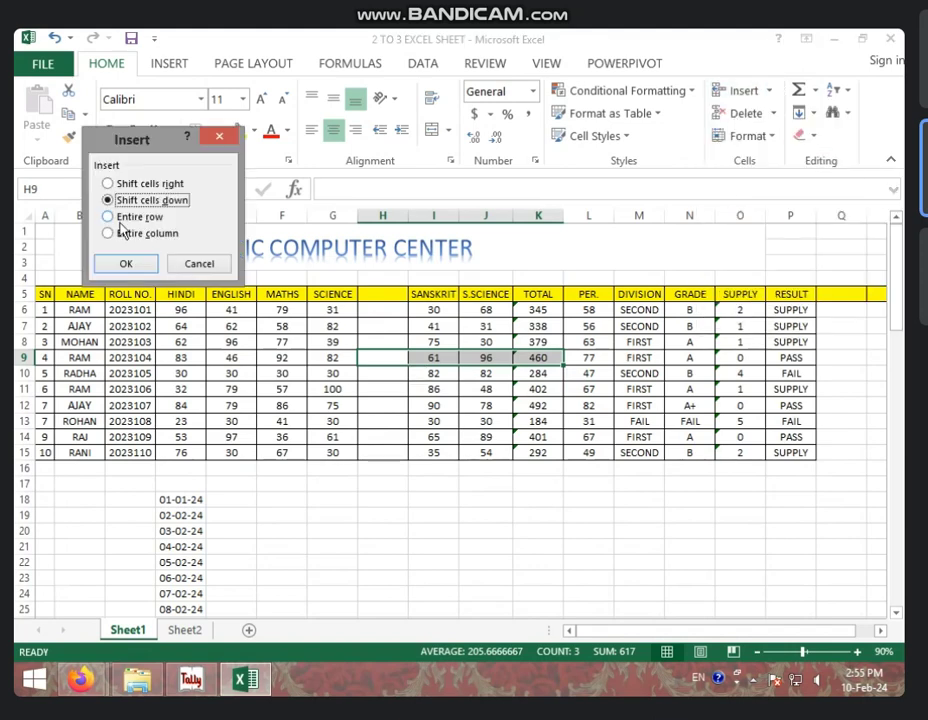
left_click(110, 234)
left_click(122, 263)
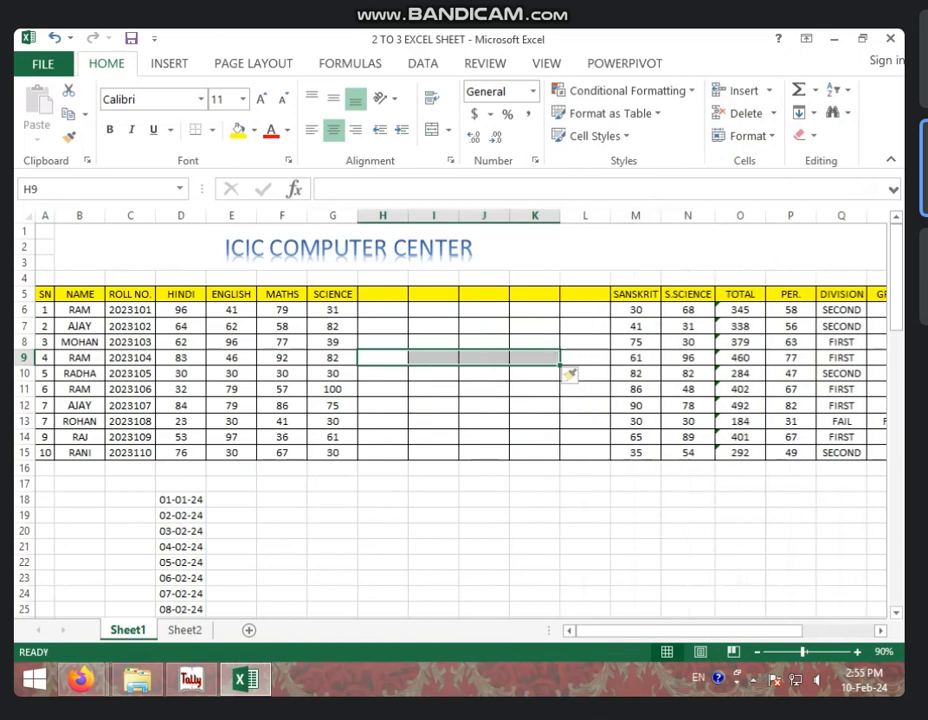
Delete the blank columns H through L as entire columns.
left_click(535, 403)
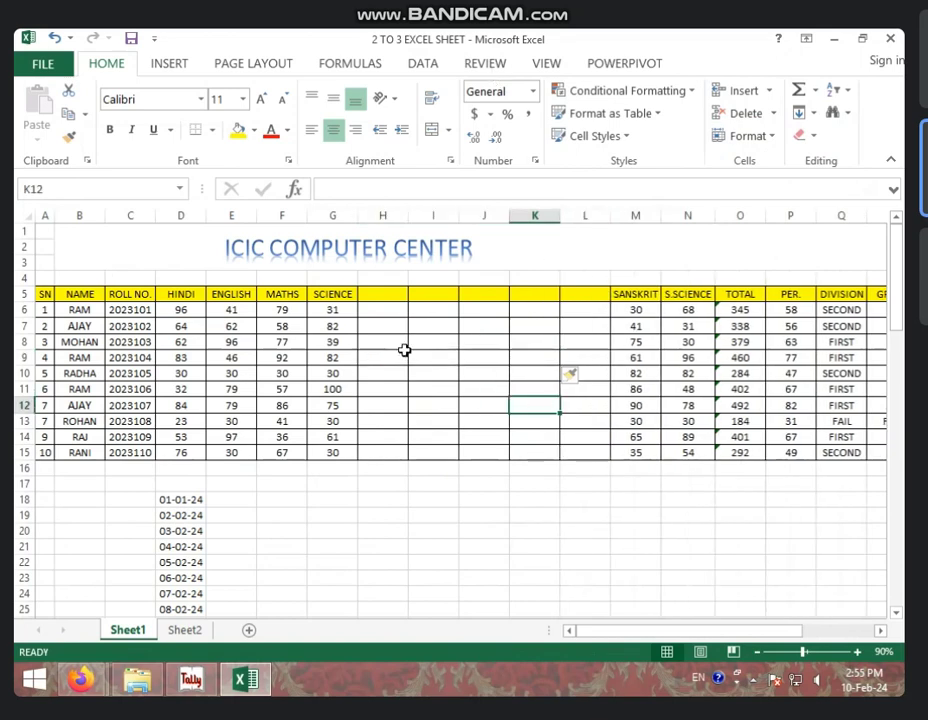
left_click_drag(404, 355, 590, 361)
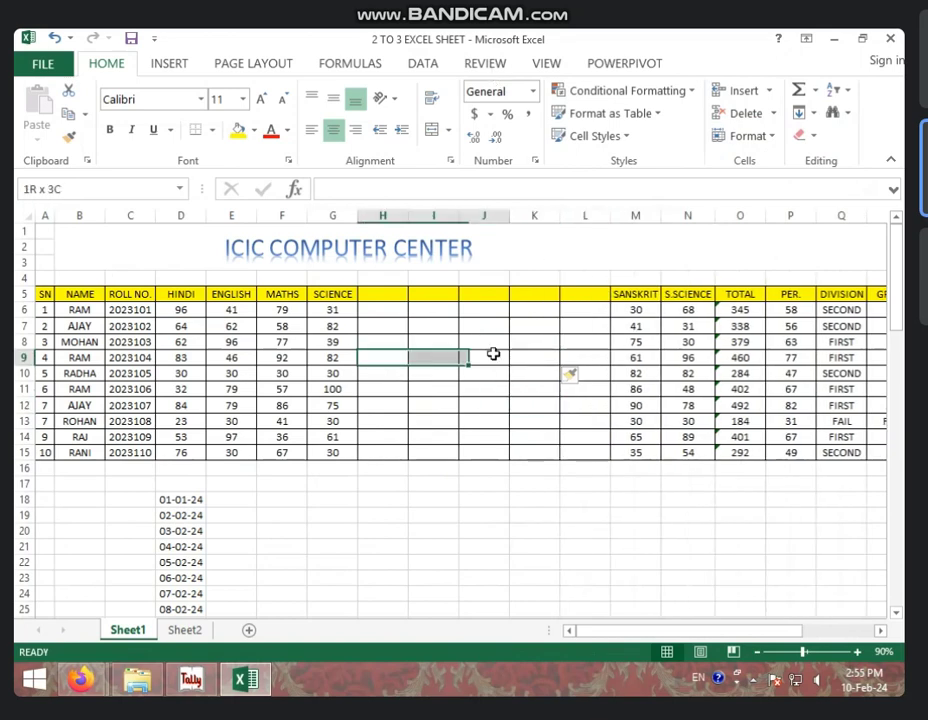
left_click(776, 114)
left_click(767, 137)
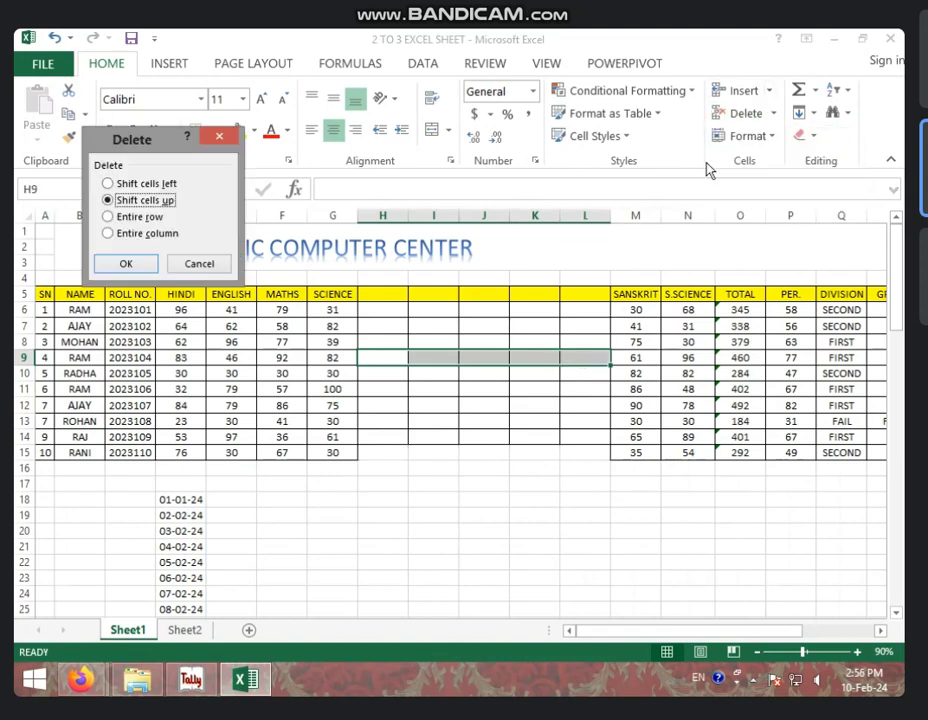
left_click(136, 235)
left_click(126, 263)
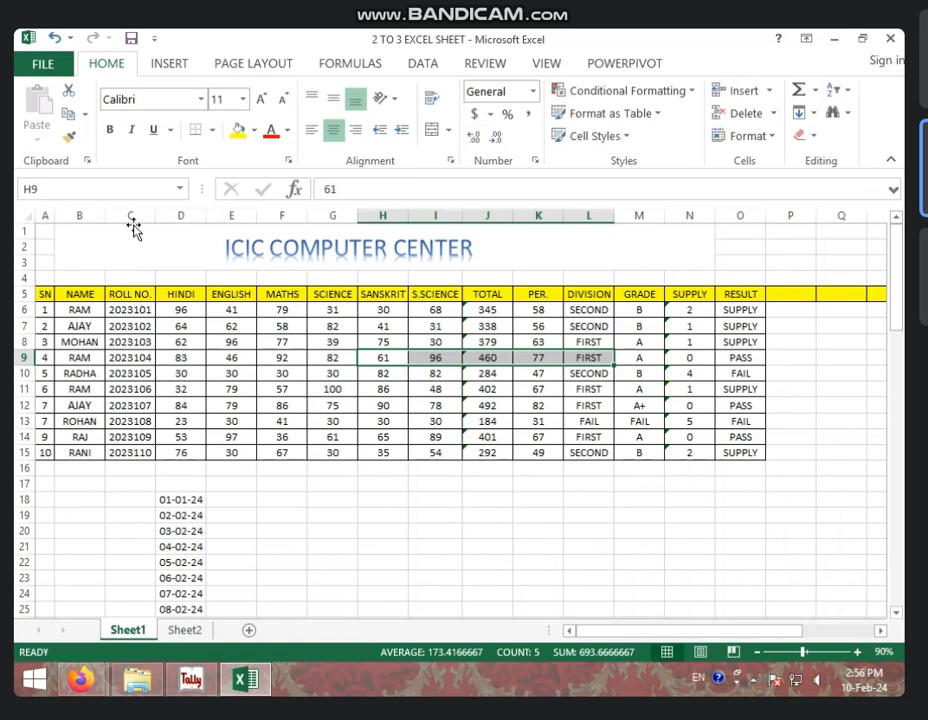
Insert three blank columns at B to D, before NAME.
left_click(135, 215)
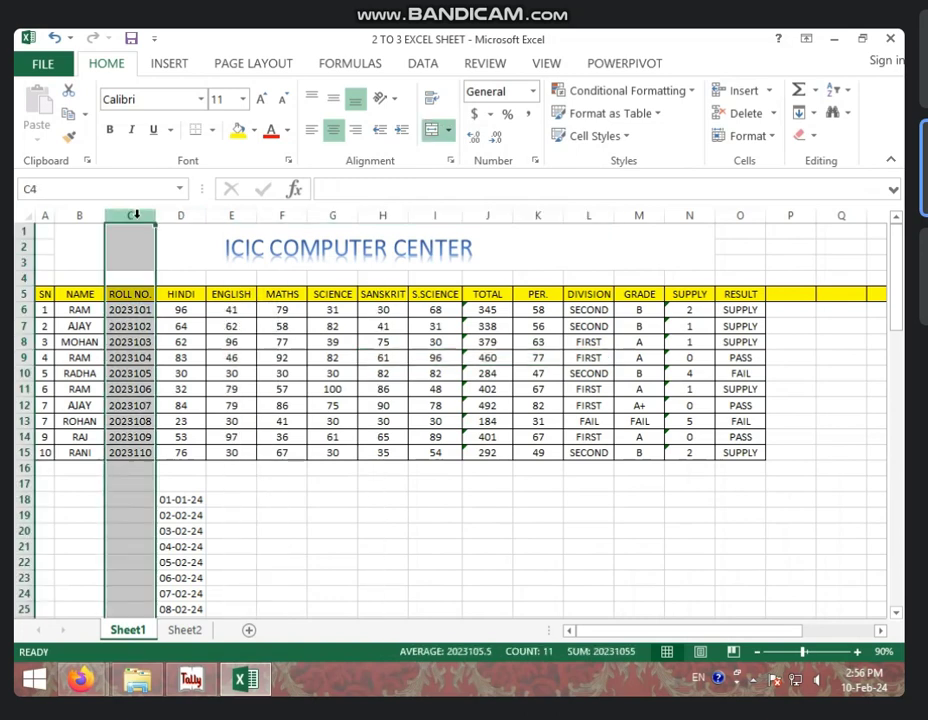
mouse_move(125, 213)
left_mouse_down()
mouse_move(203, 213)
mouse_move(75, 216)
left_mouse_up()
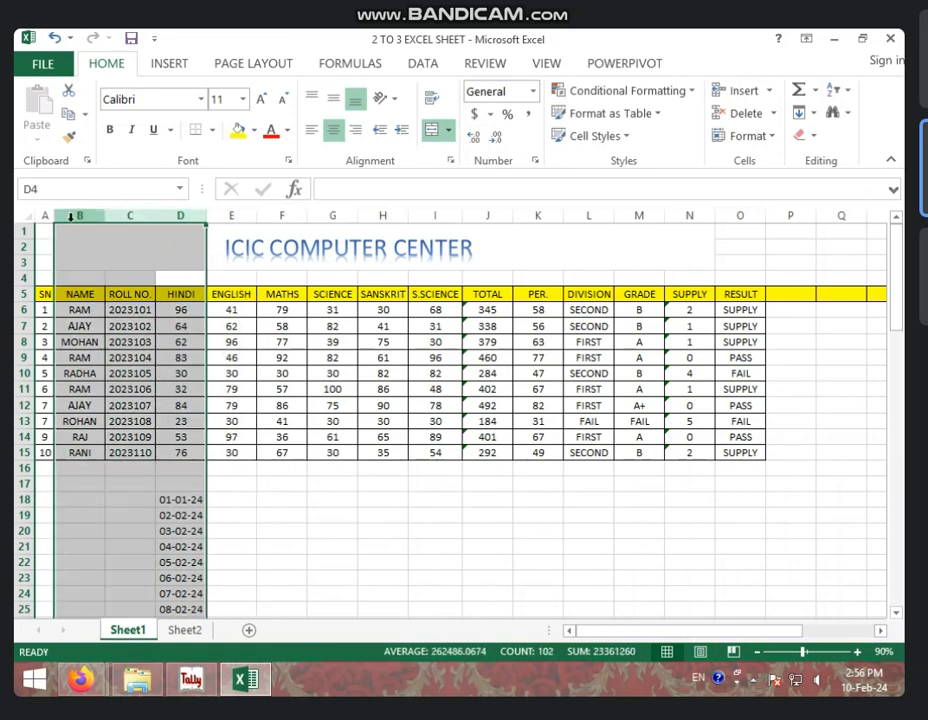
left_click(745, 94)
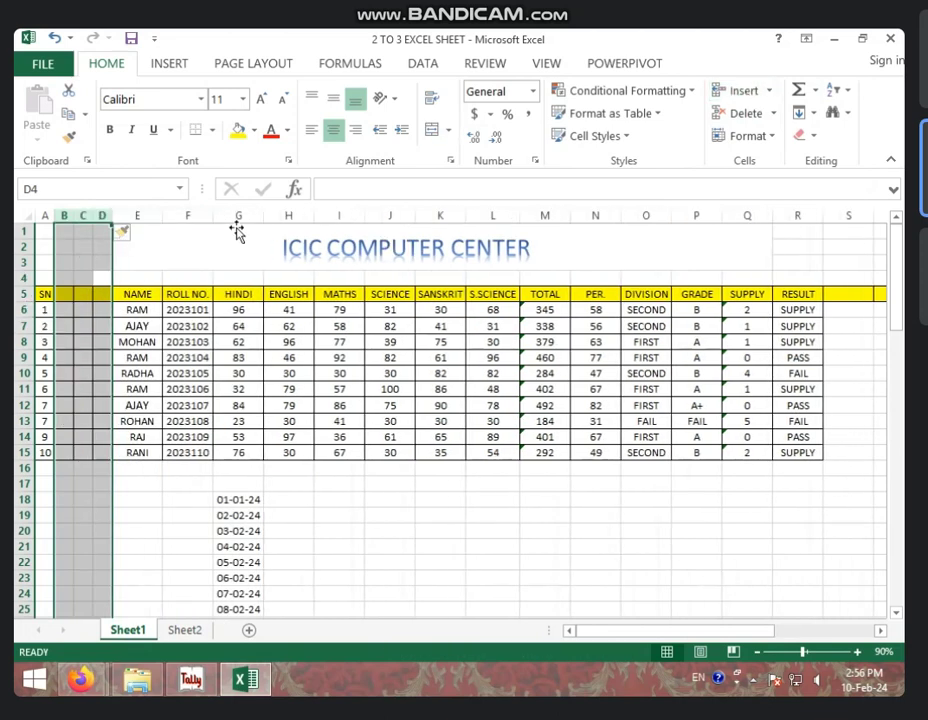
Select columns B:D and delete them so NAME returns to column B.
left_click(70, 295)
left_click(89, 295)
left_click(99, 294)
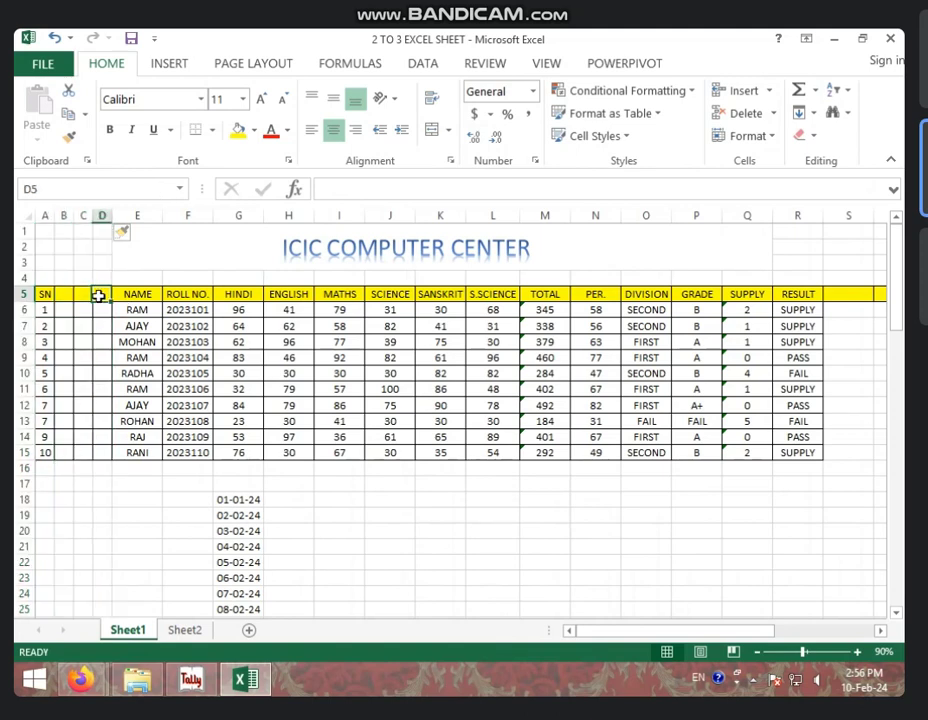
left_click_drag(63, 216, 100, 219)
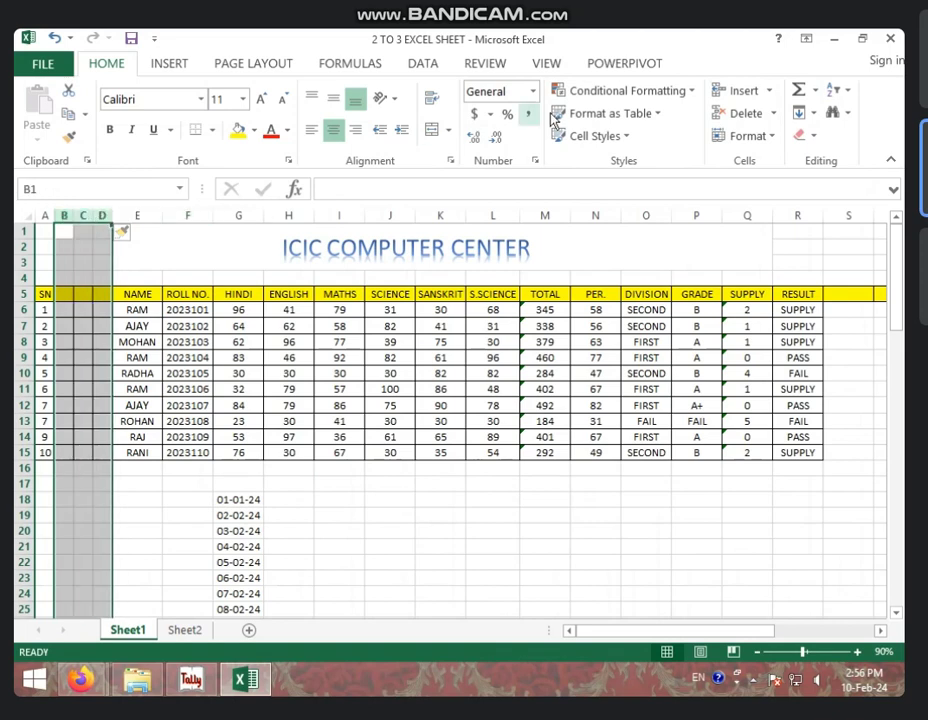
left_click(738, 118)
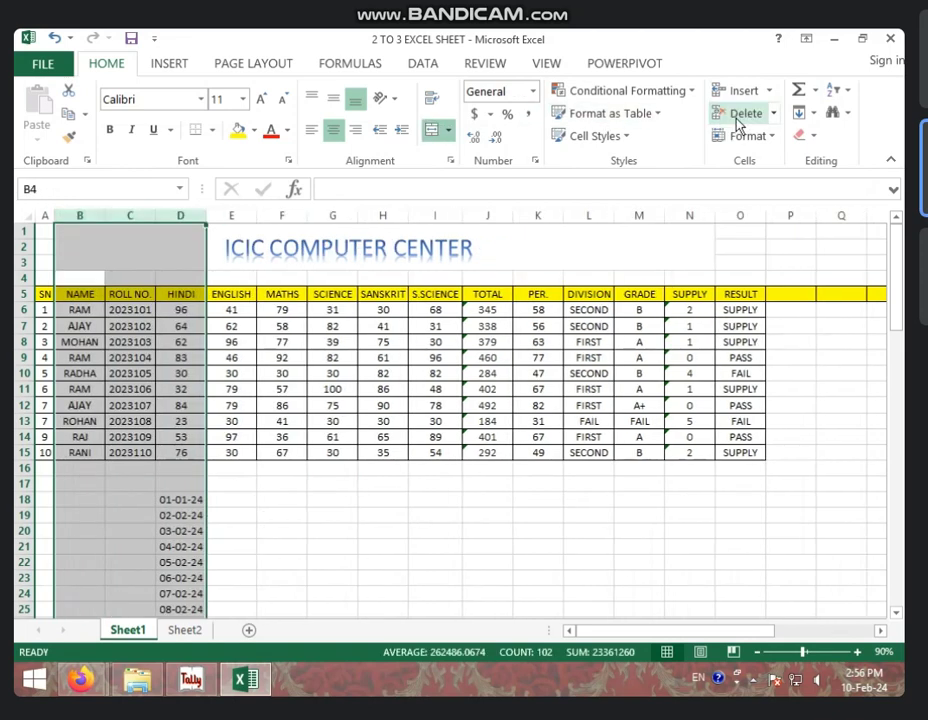
left_click(538, 421)
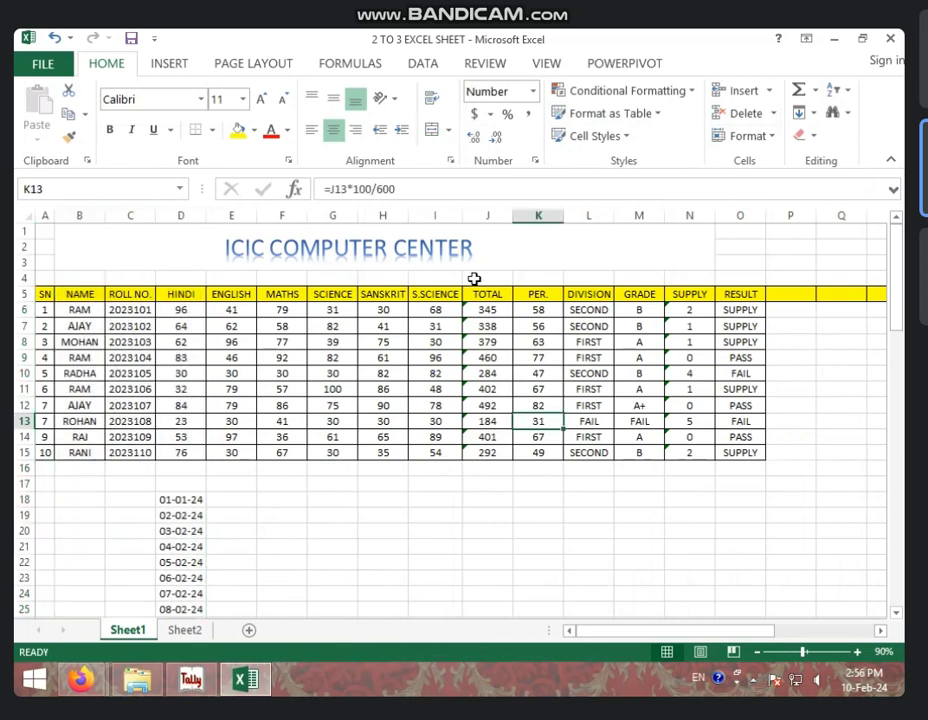
From cell L8, insert a sheet column so a blank column L precedes DIVISION.
left_click(422, 213)
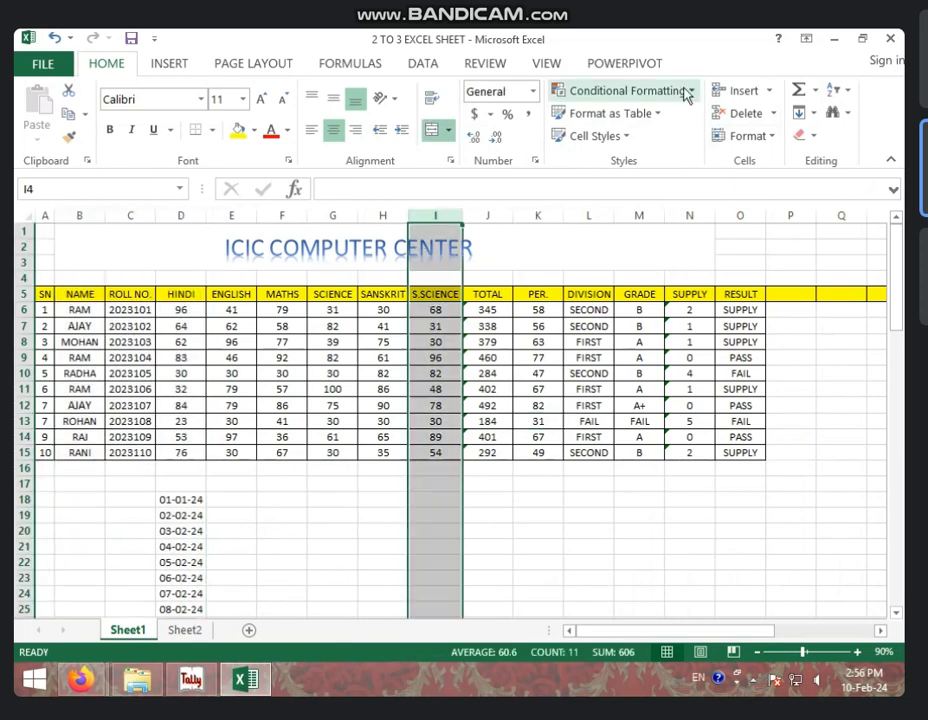
left_click(772, 92)
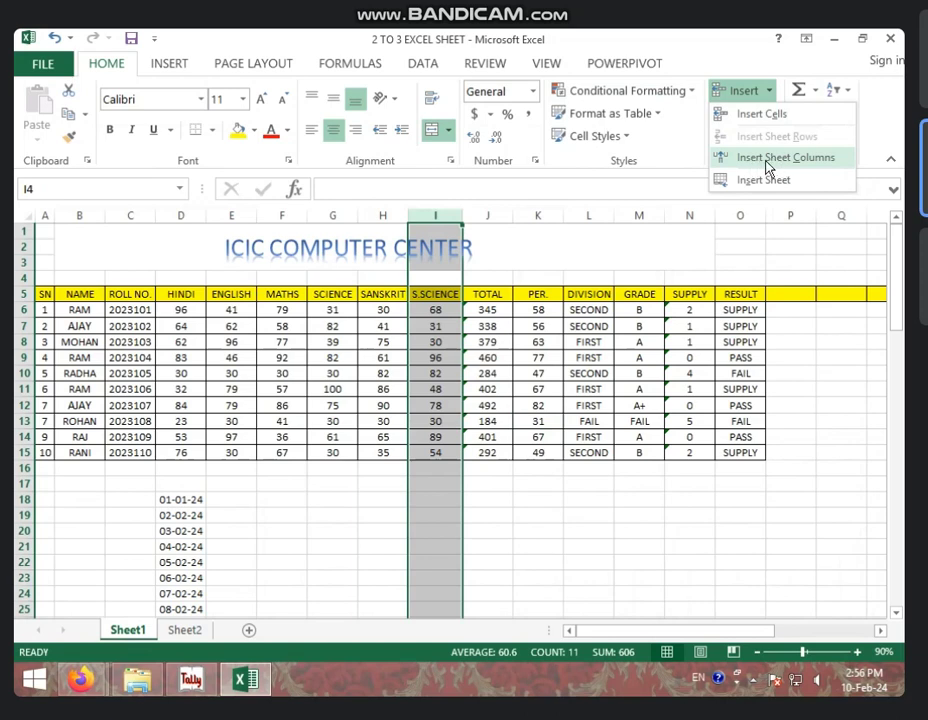
left_click(600, 347)
left_click(590, 342)
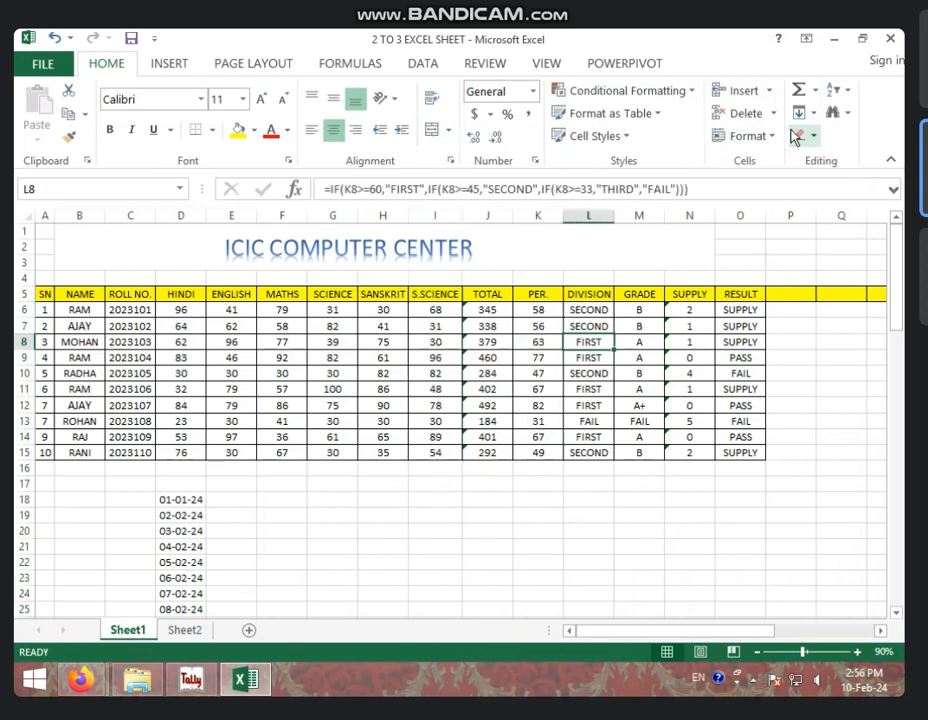
left_click(770, 91)
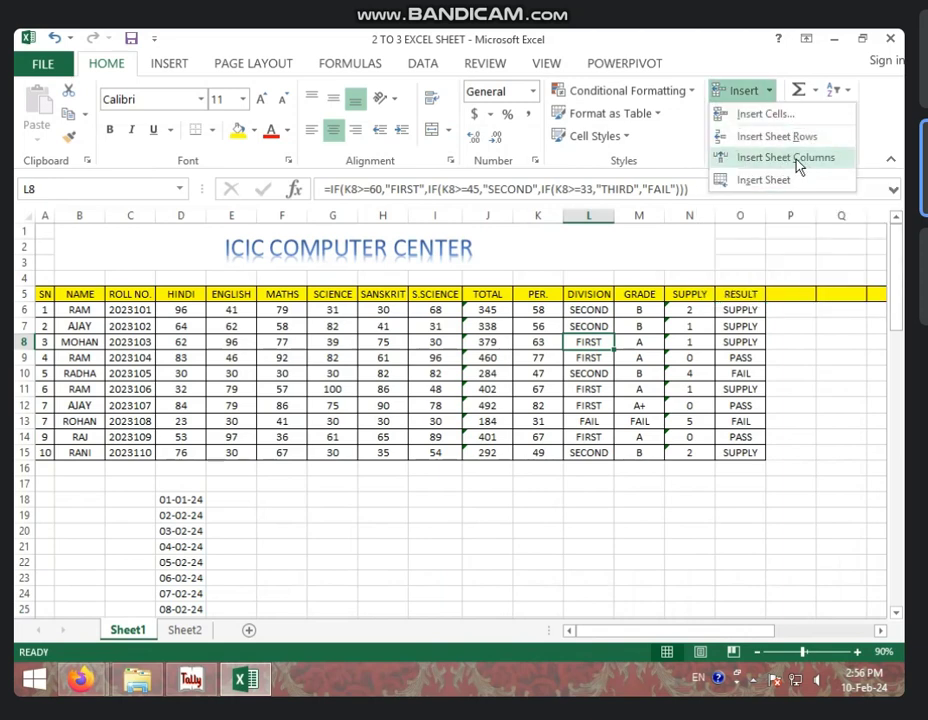
left_click(800, 158)
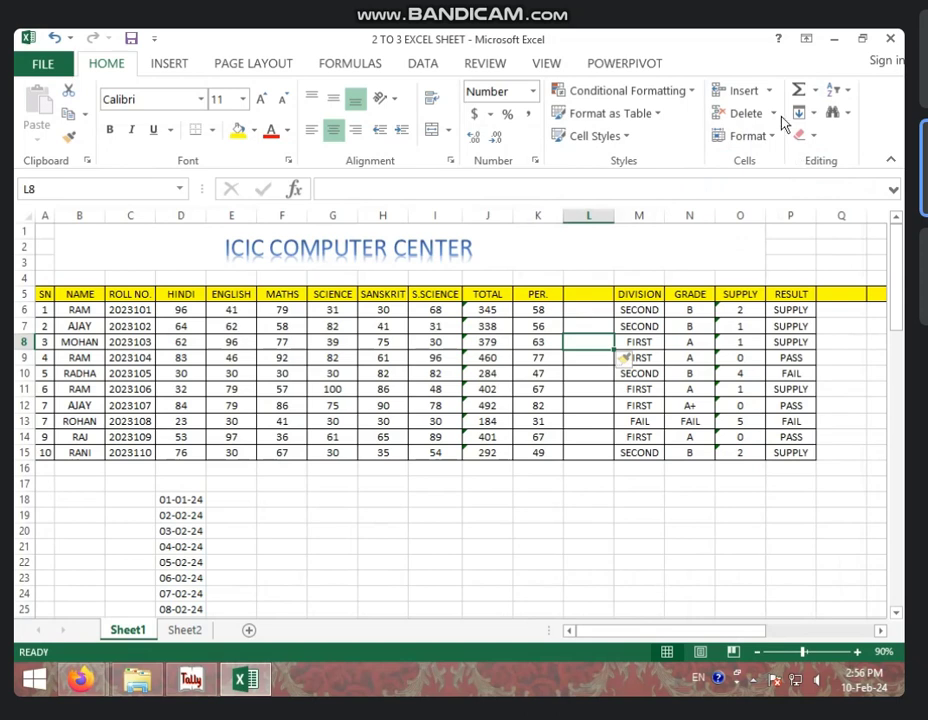
Insert a blank sheet row at row 8 between AJAY and MOHAN.
left_click(769, 91)
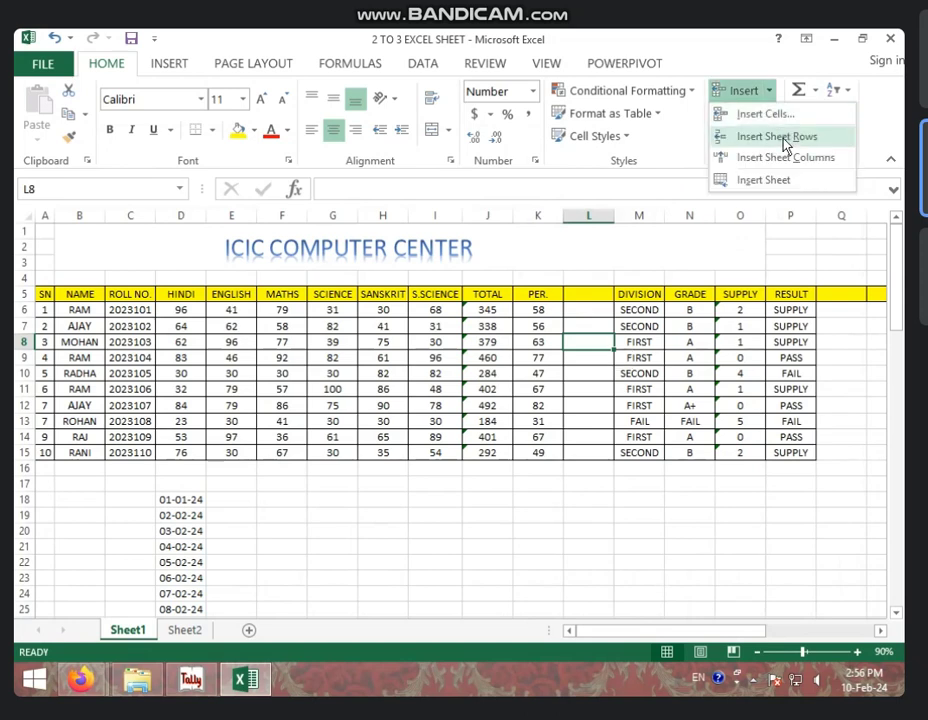
left_click(786, 138)
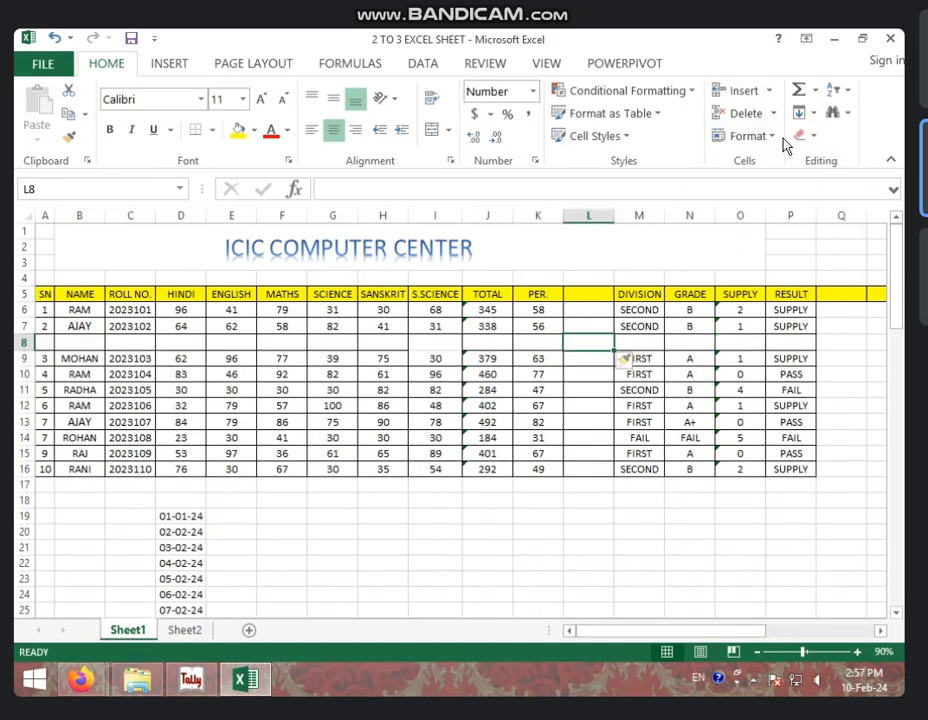
left_click(772, 114)
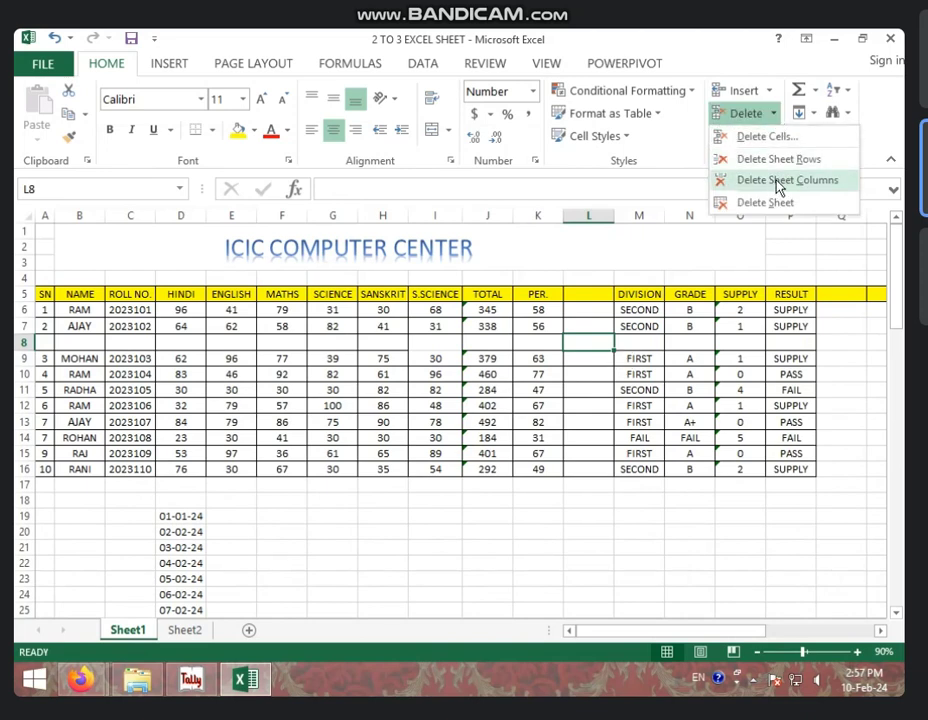
left_click(137, 338)
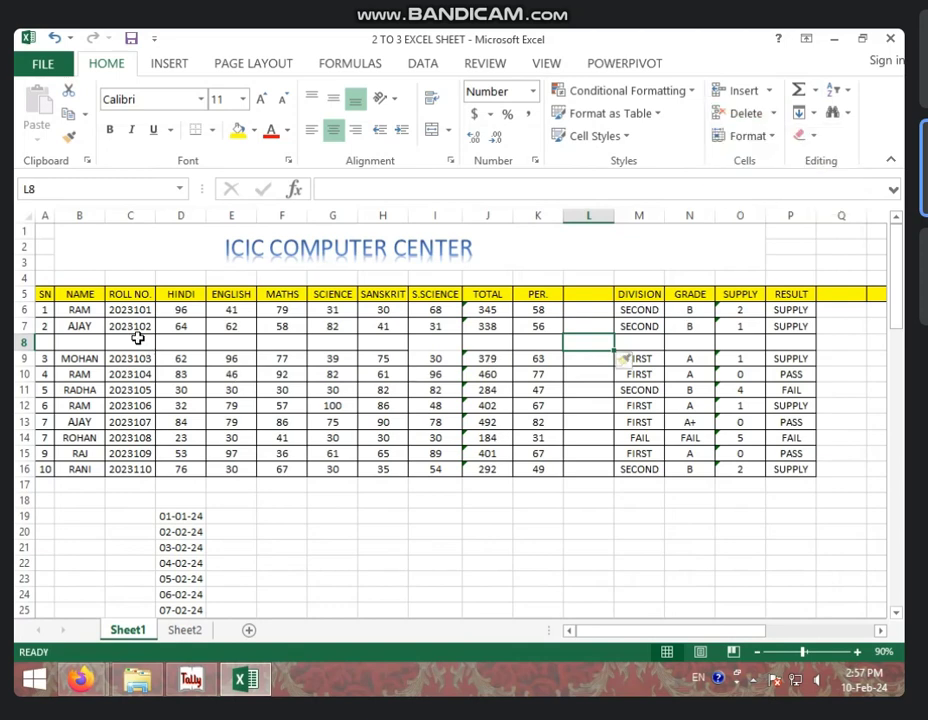
left_click(137, 338)
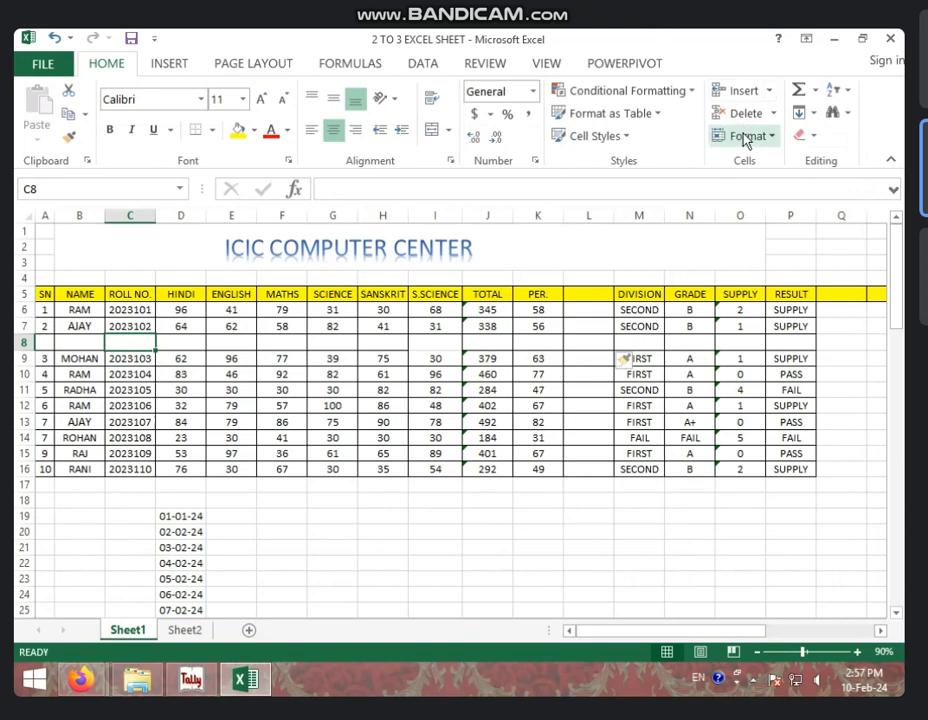
Delete the ROLL NO. column from C8, then undo the deletion.
left_click(771, 113)
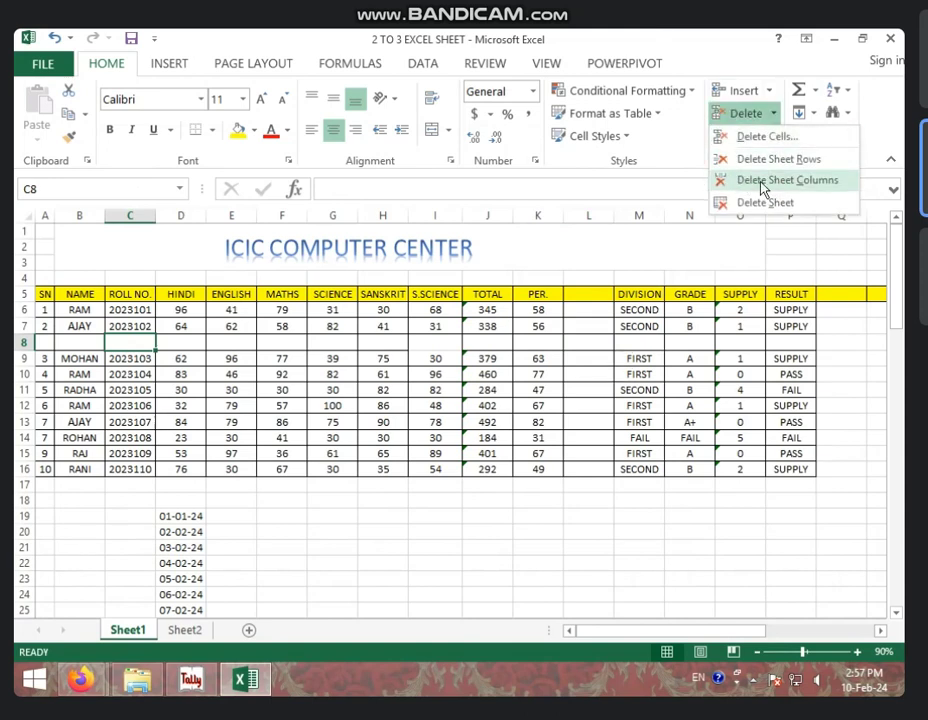
left_click(763, 189)
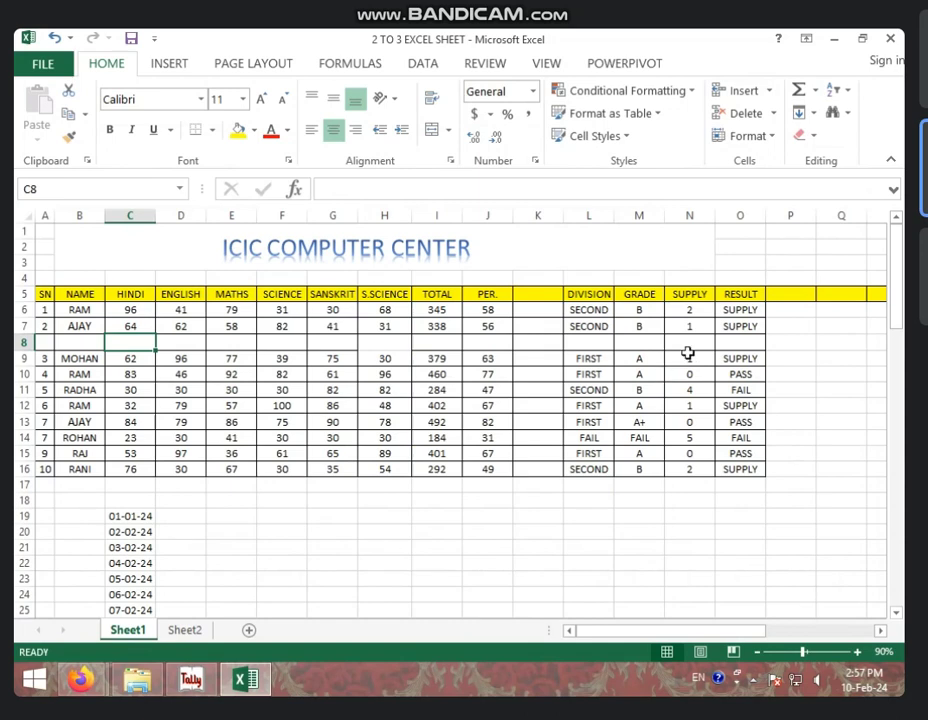
key("ctrl+z")
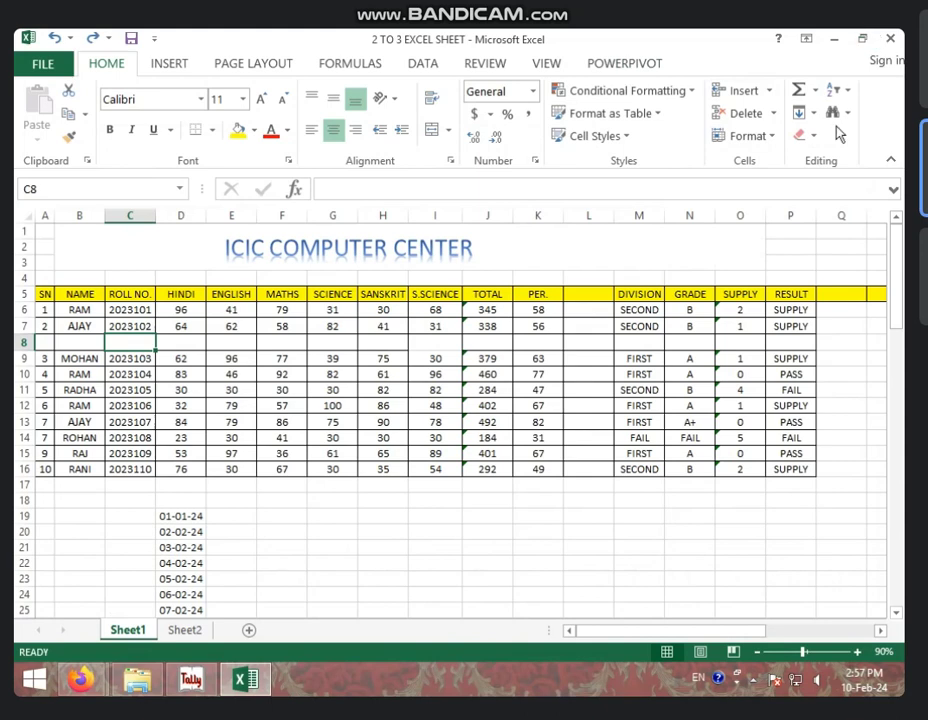
Delete the blank sheet row 8 so MOHAN follows AJAY again.
left_click(773, 113)
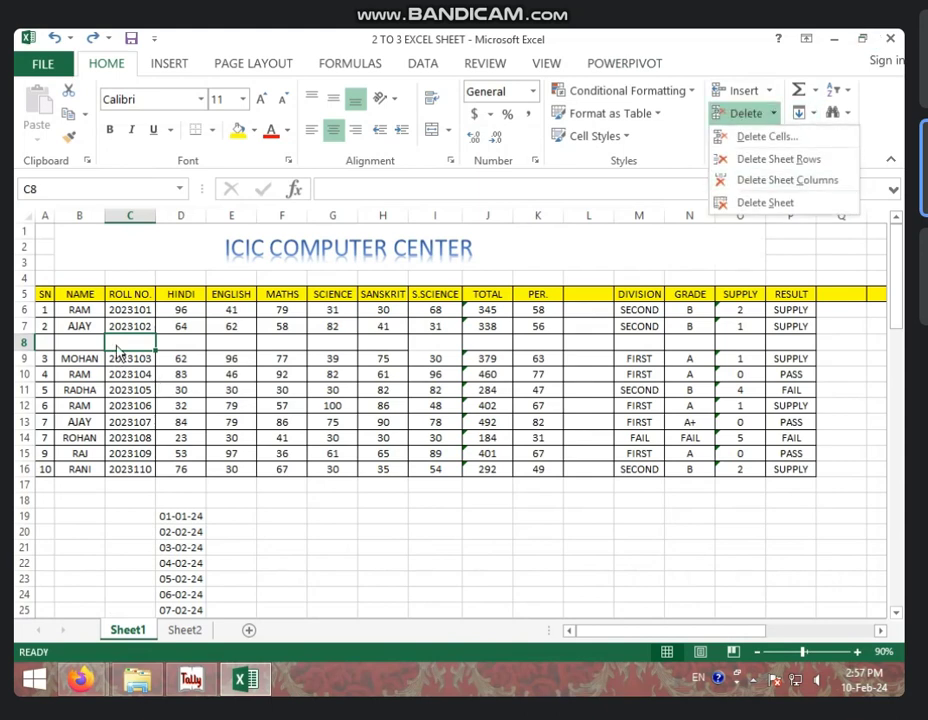
left_click(118, 340)
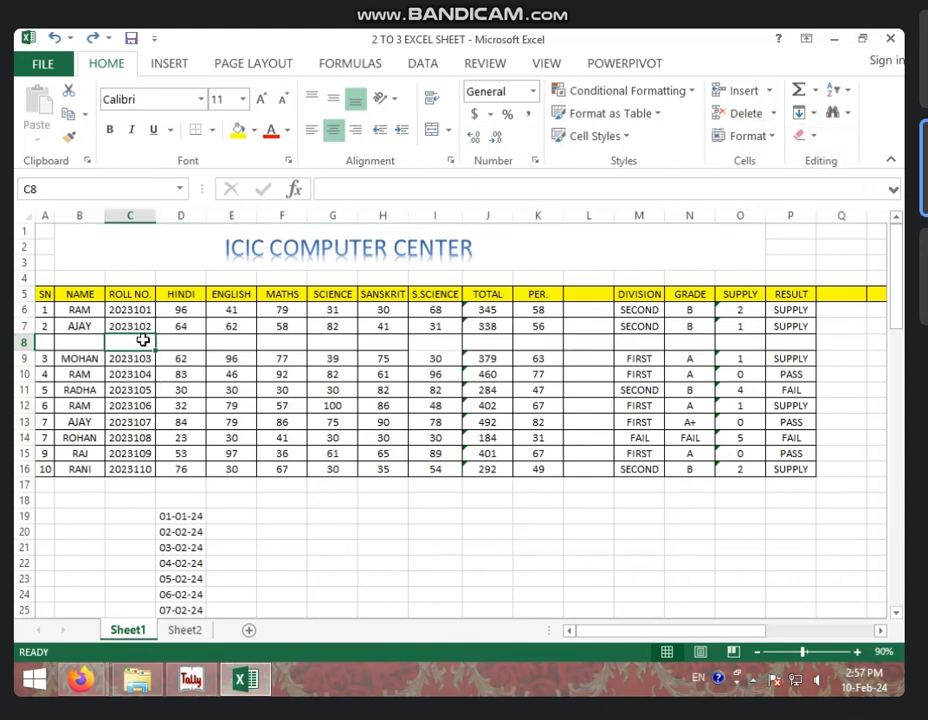
left_click(772, 114)
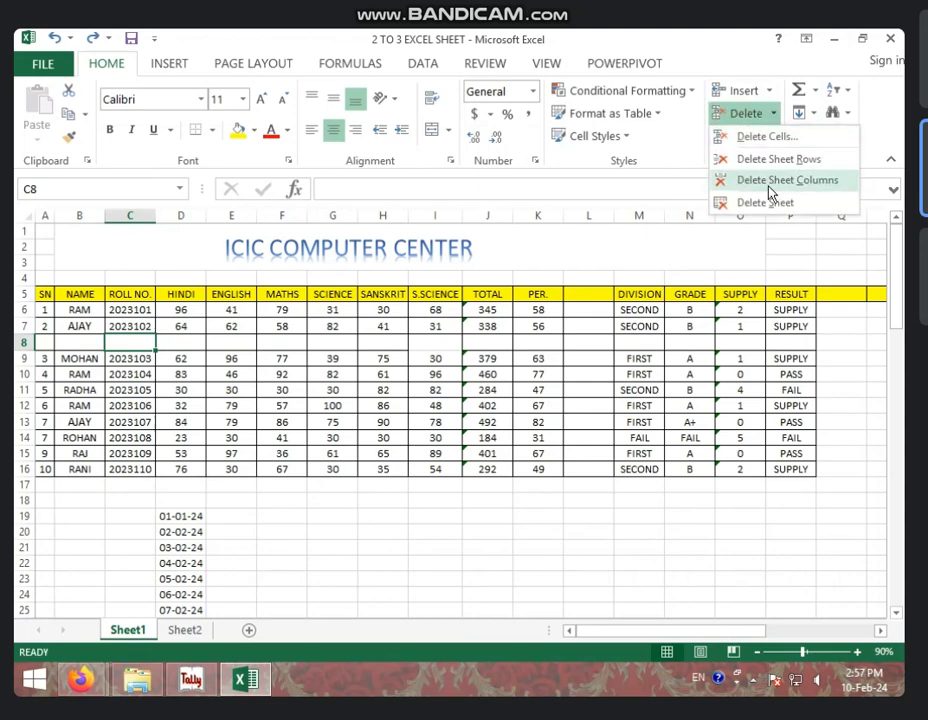
left_click(780, 160)
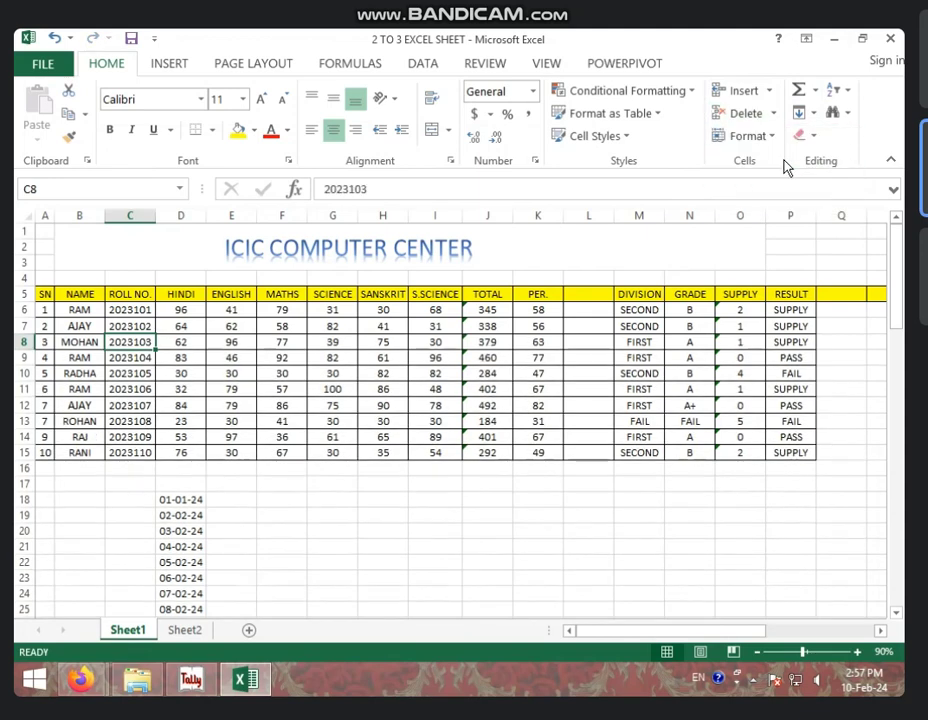
left_click(541, 421)
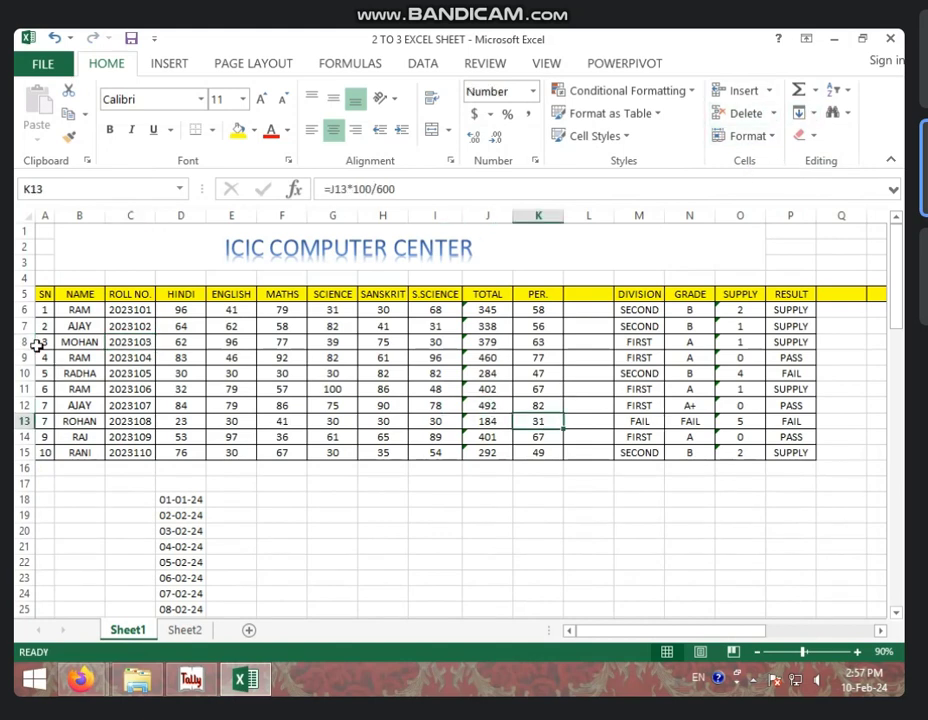
Select rows 8 and 9 and insert two blank rows above MOHAN.
left_click_drag(20, 373, 20, 343)
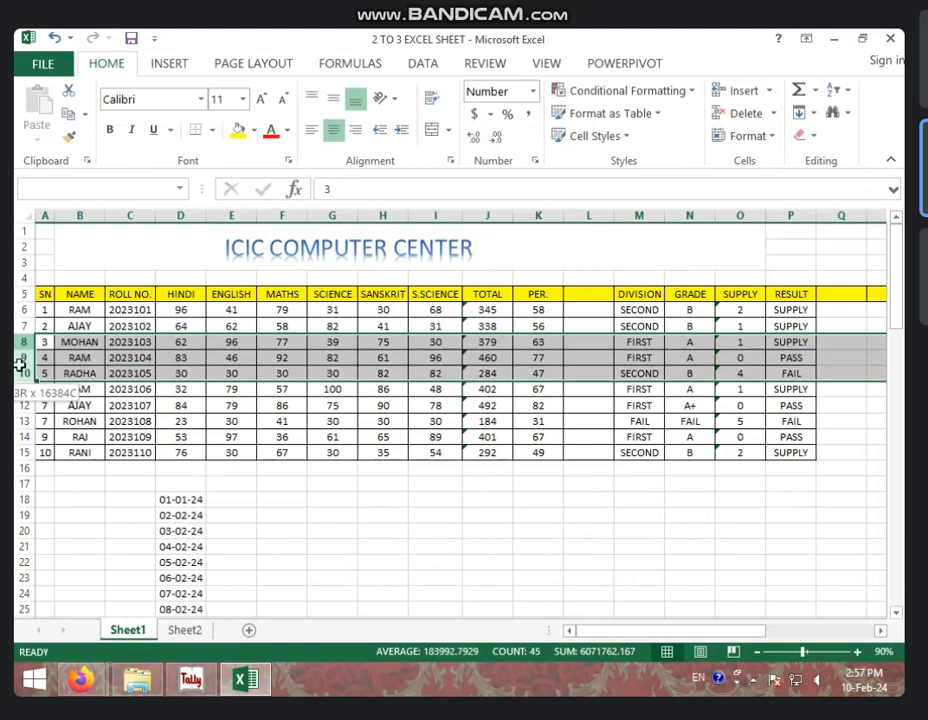
left_click_drag(20, 373, 20, 357)
left_click(20, 342)
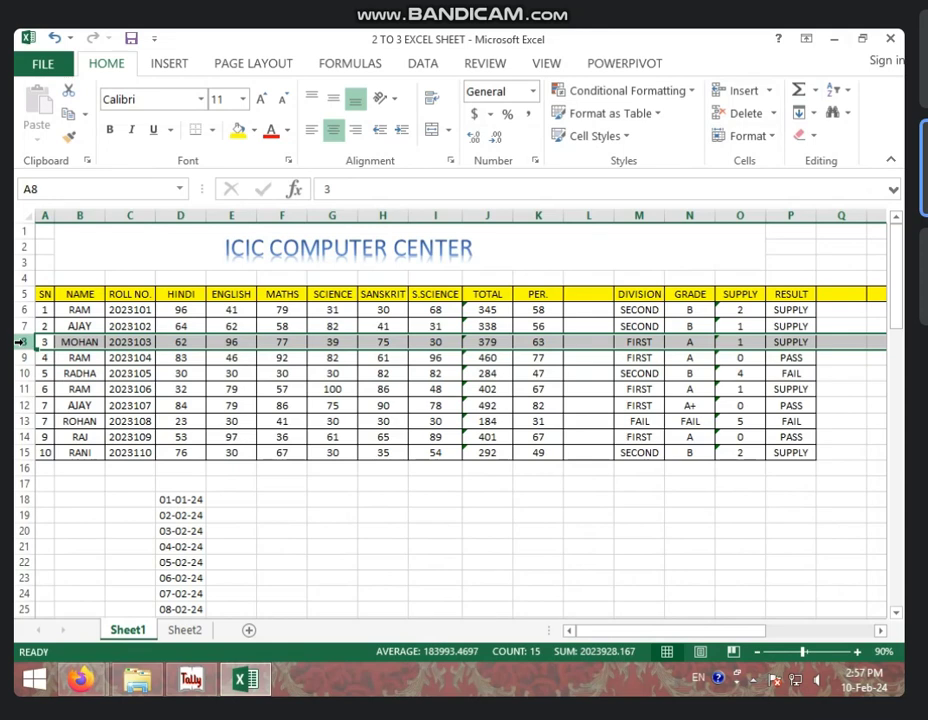
left_click_drag(20, 342, 22, 357)
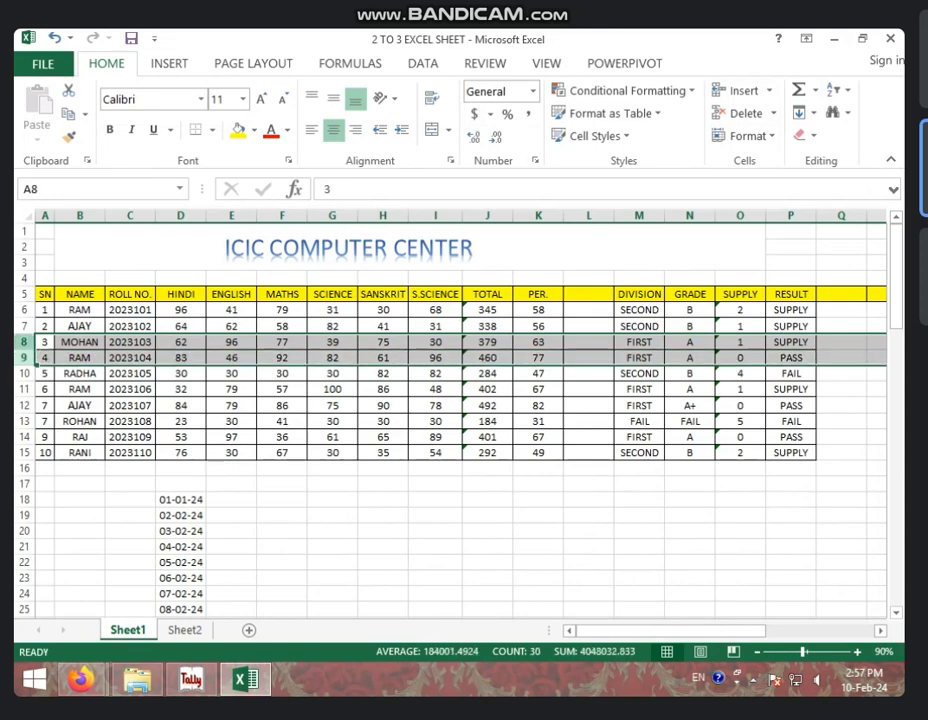
right_click(22, 346)
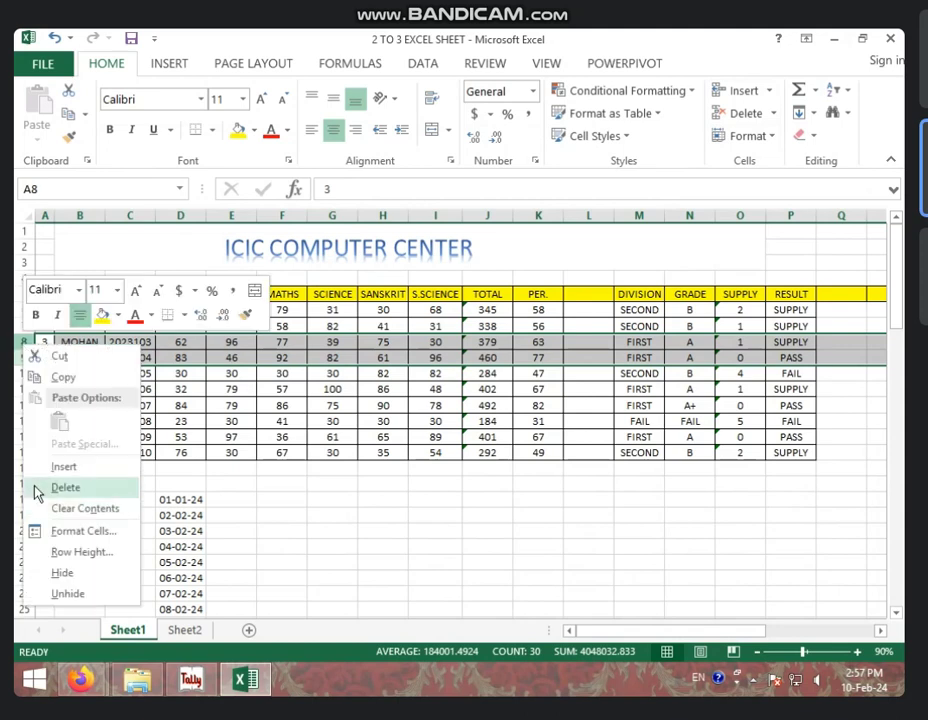
left_click(60, 465)
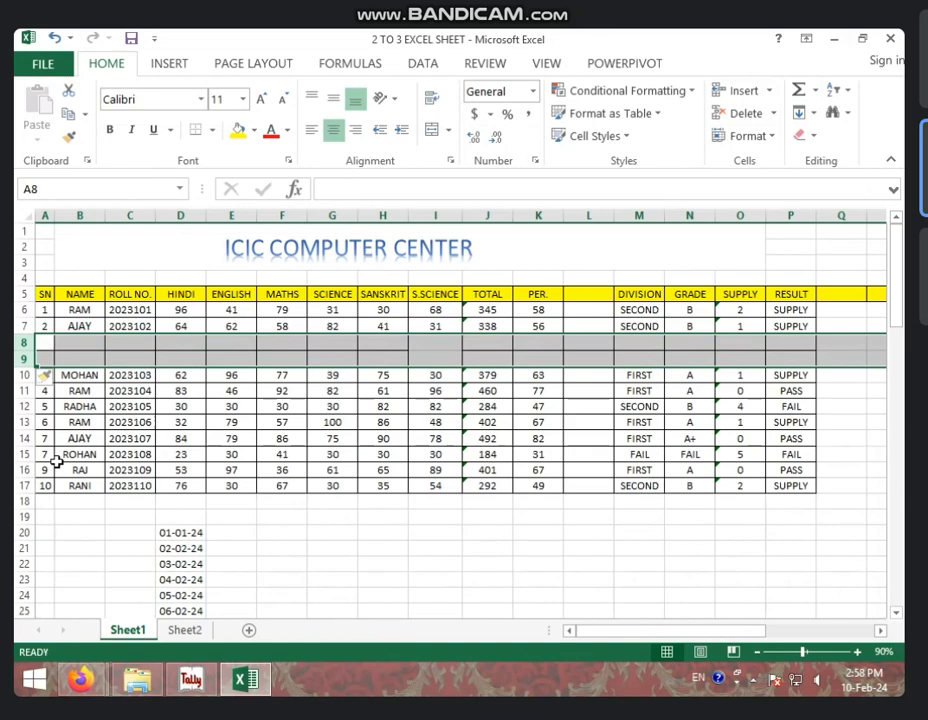
Delete the two blank rows 8 and 9 from the row shortcut menu.
left_click(100, 358)
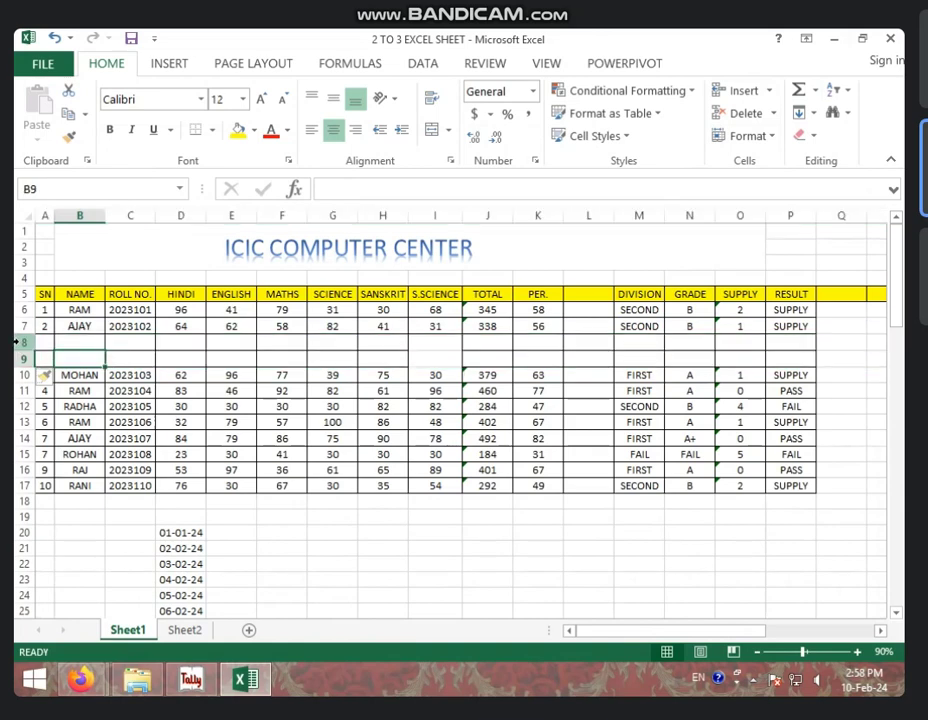
left_click_drag(18, 341, 18, 358)
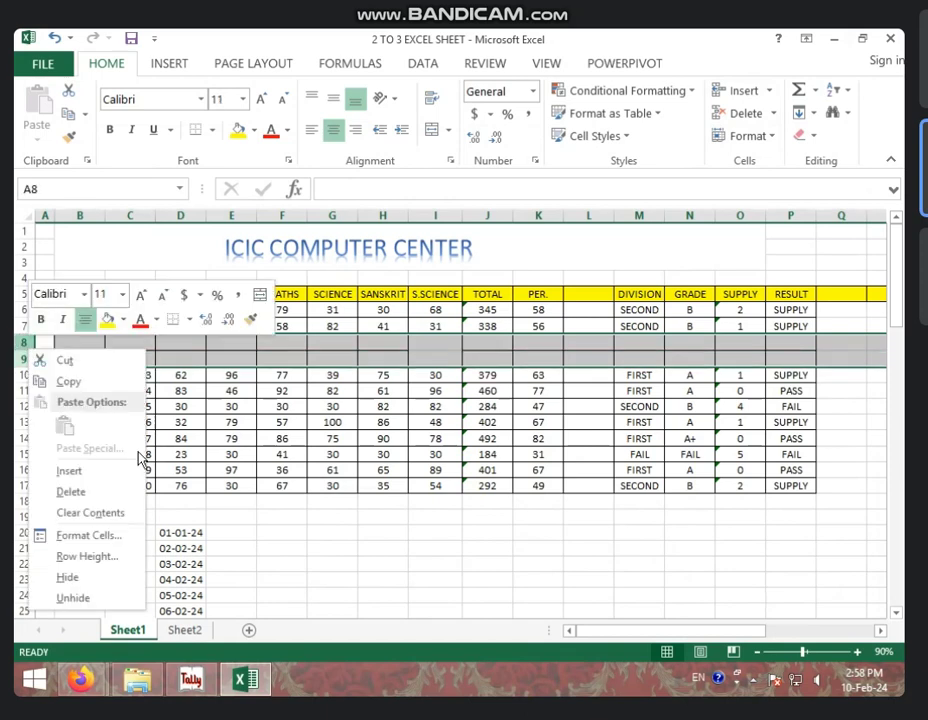
left_click(71, 492)
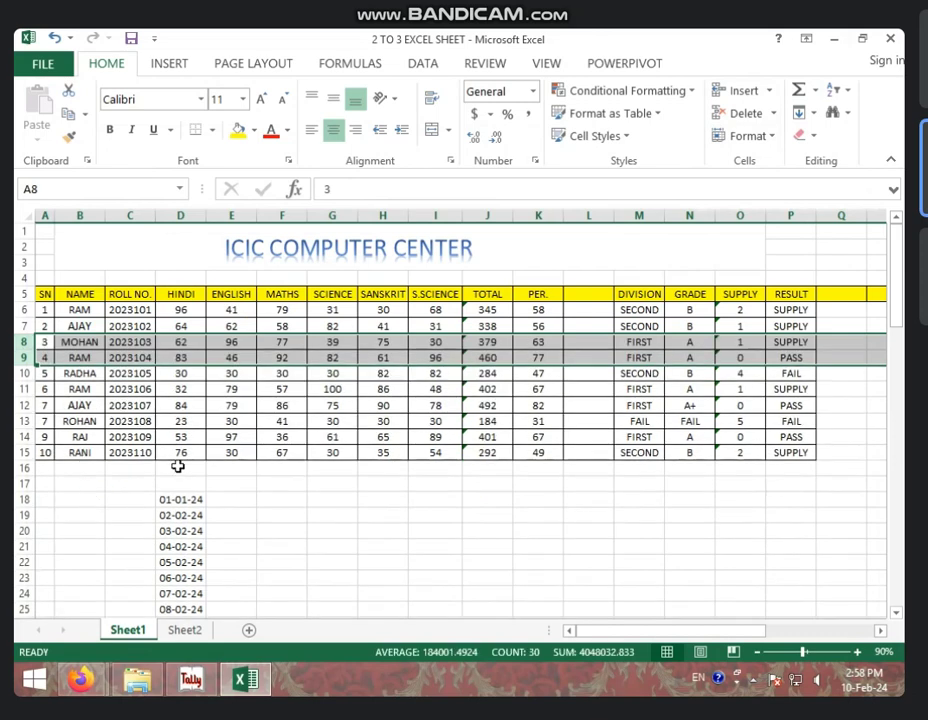
left_click(181, 452)
mouse_move(286, 215)
left_mouse_down()
mouse_move(536, 215)
mouse_move(290, 215)
left_mouse_up()
right_click(290, 215)
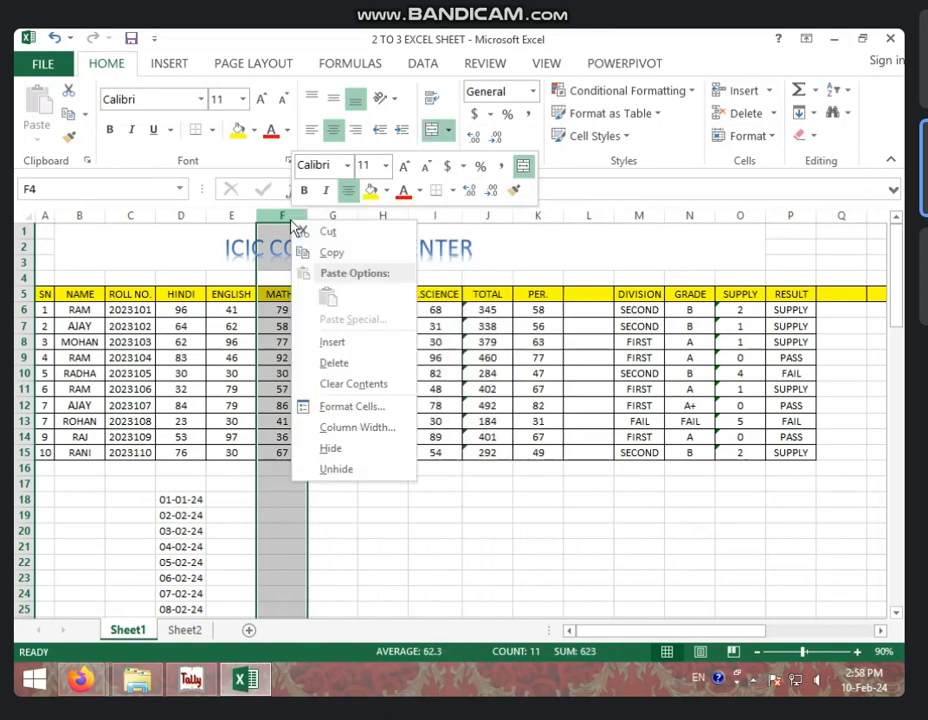
key("Escape")
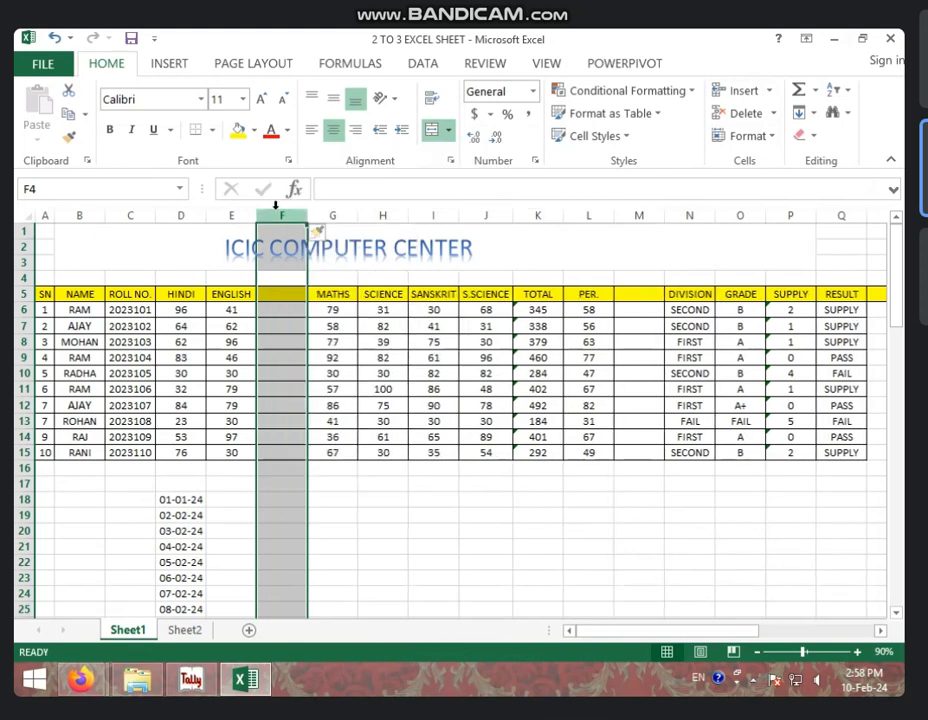
right_click(276, 215)
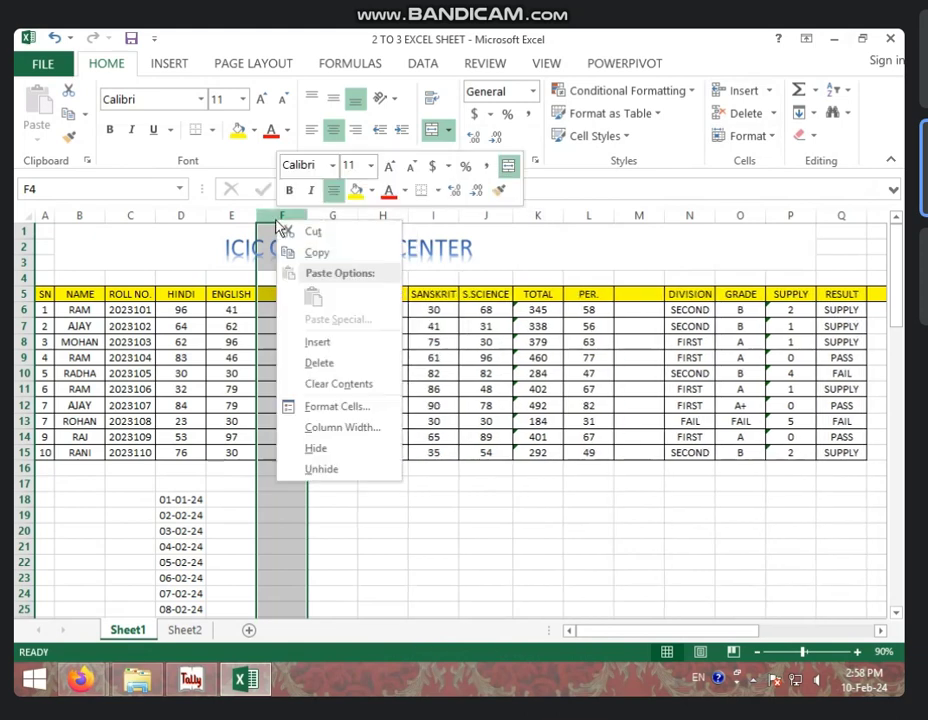
left_click(342, 364)
left_click(340, 347)
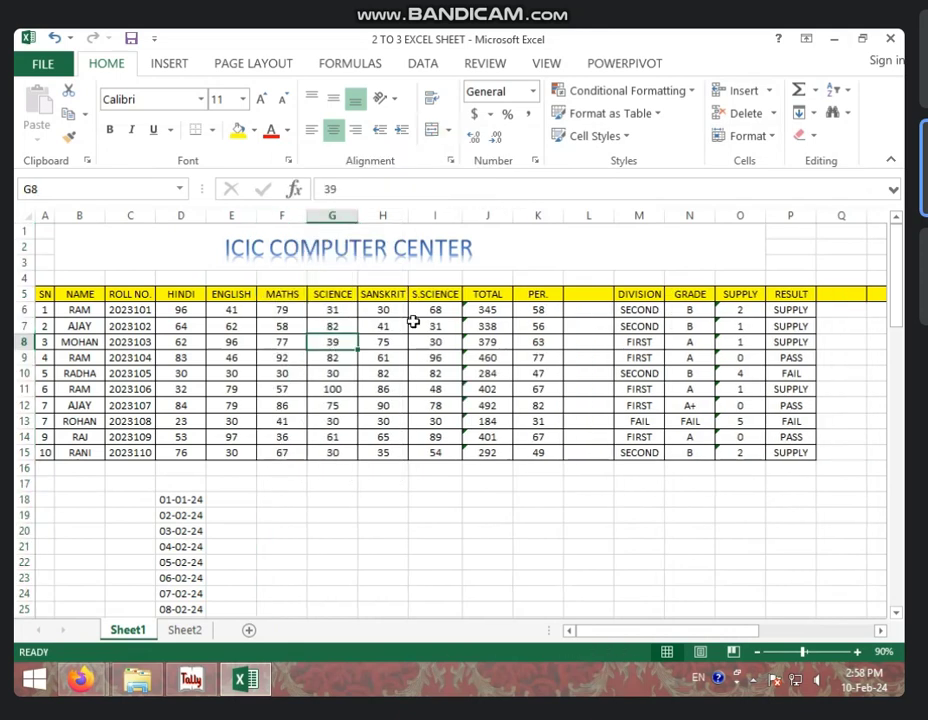
left_click(300, 215)
left_click(380, 340)
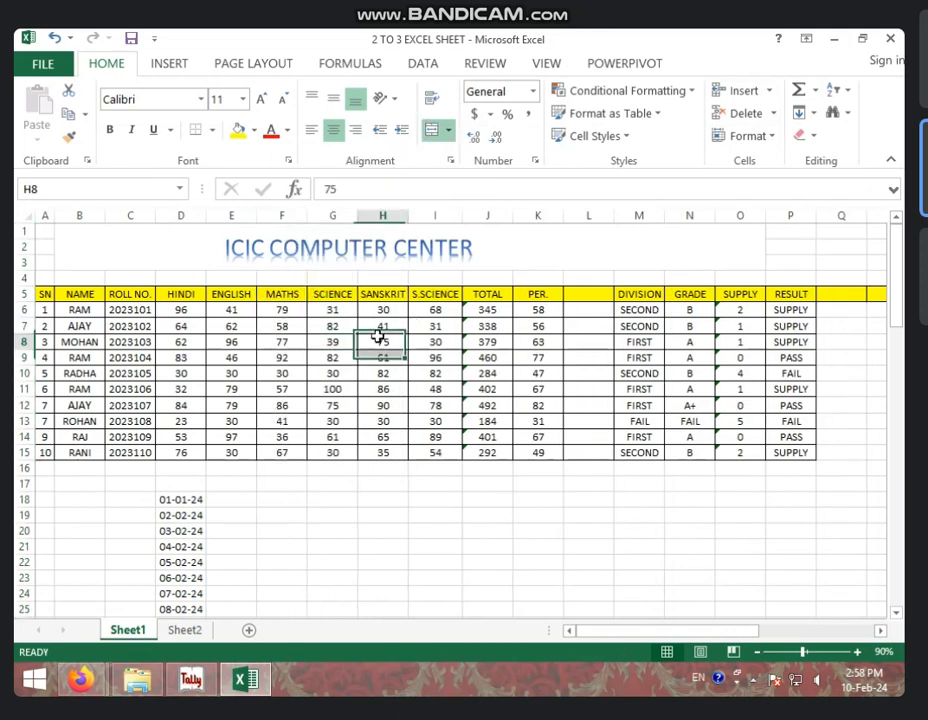
left_click(372, 387)
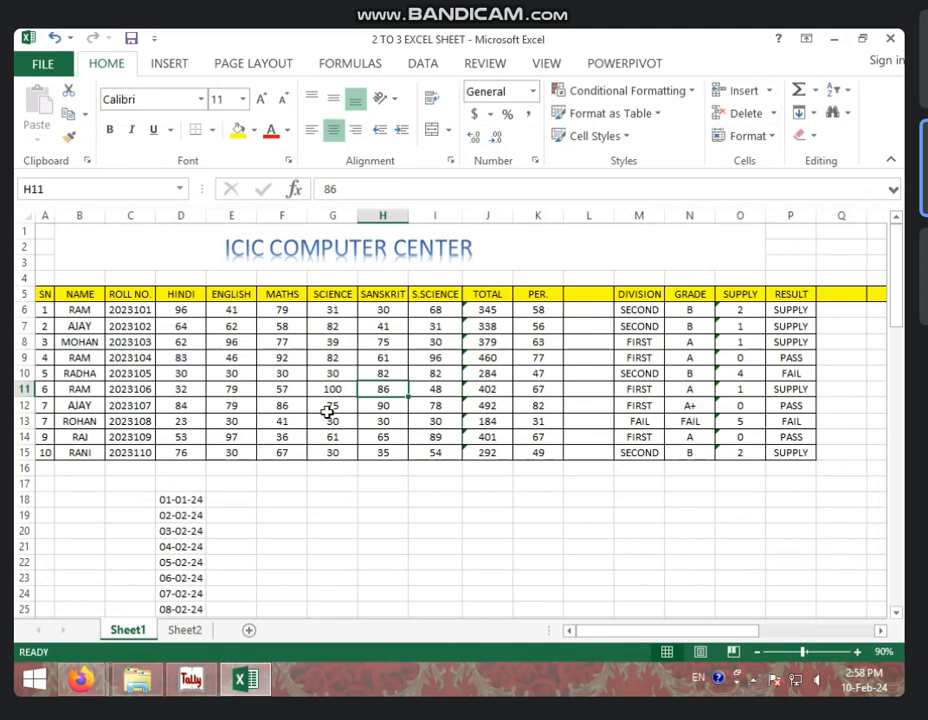
right_click(387, 392)
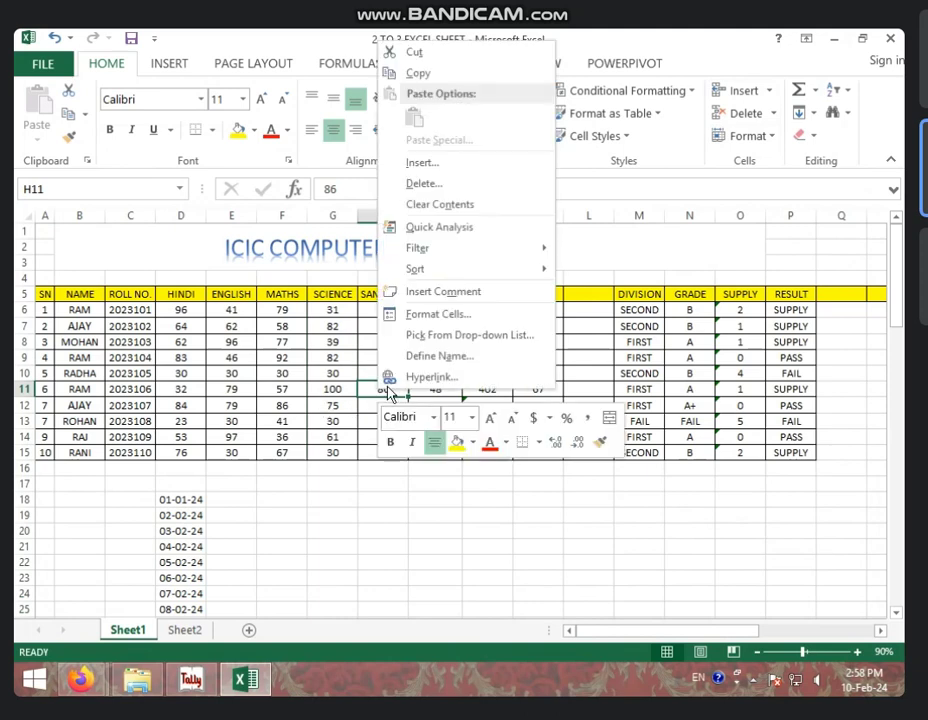
left_click(422, 162)
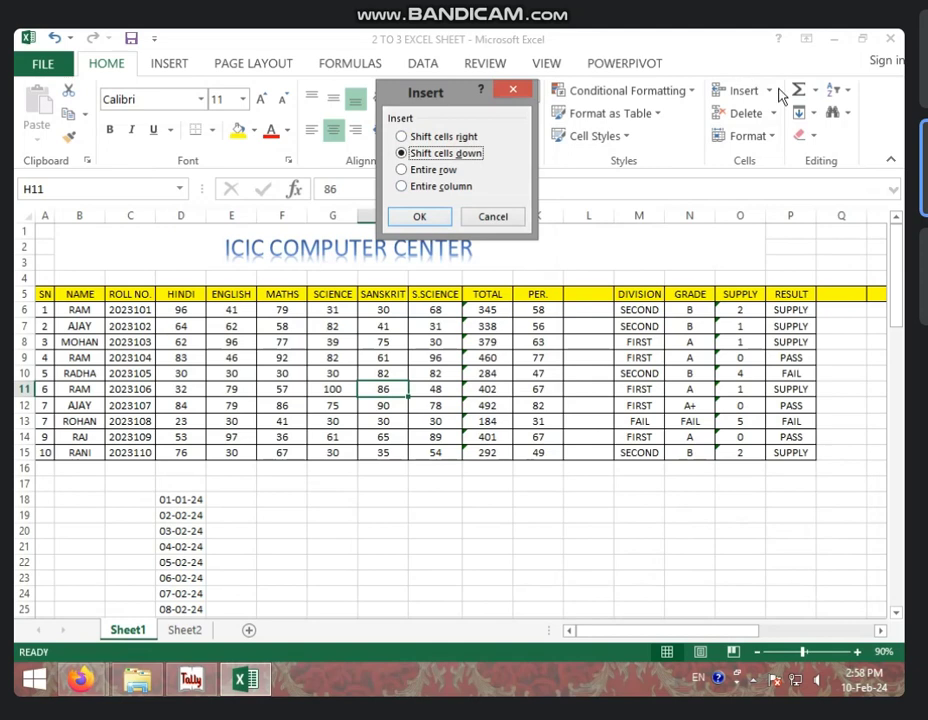
left_click(492, 216)
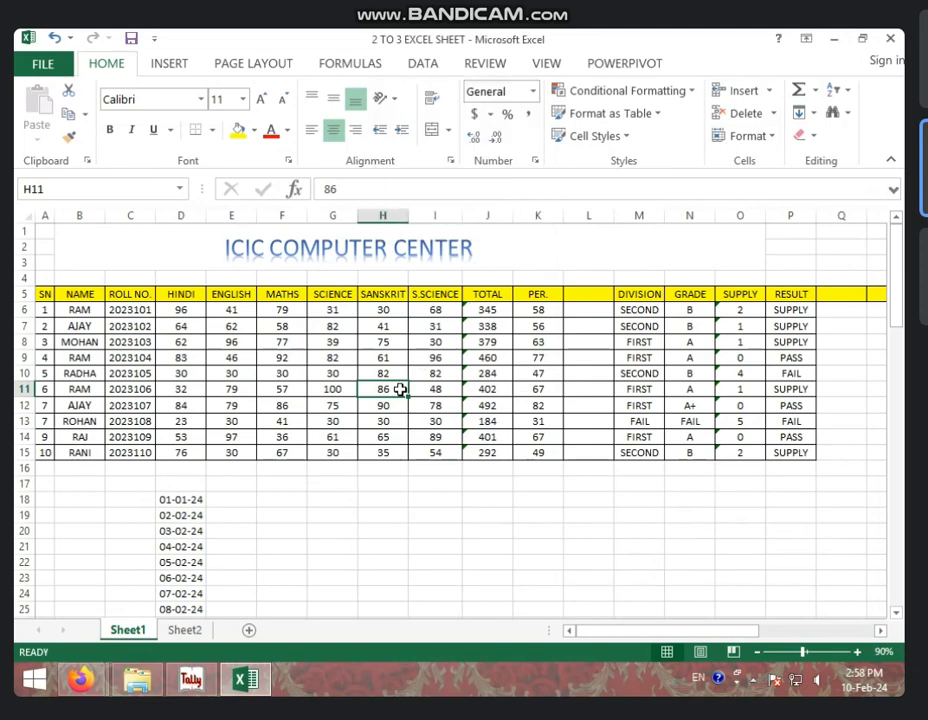
Add Sheet3 with the new-sheet button, then Sheet4, Sheet5 and Sheet6 via Insert Sheet.
left_click(772, 91)
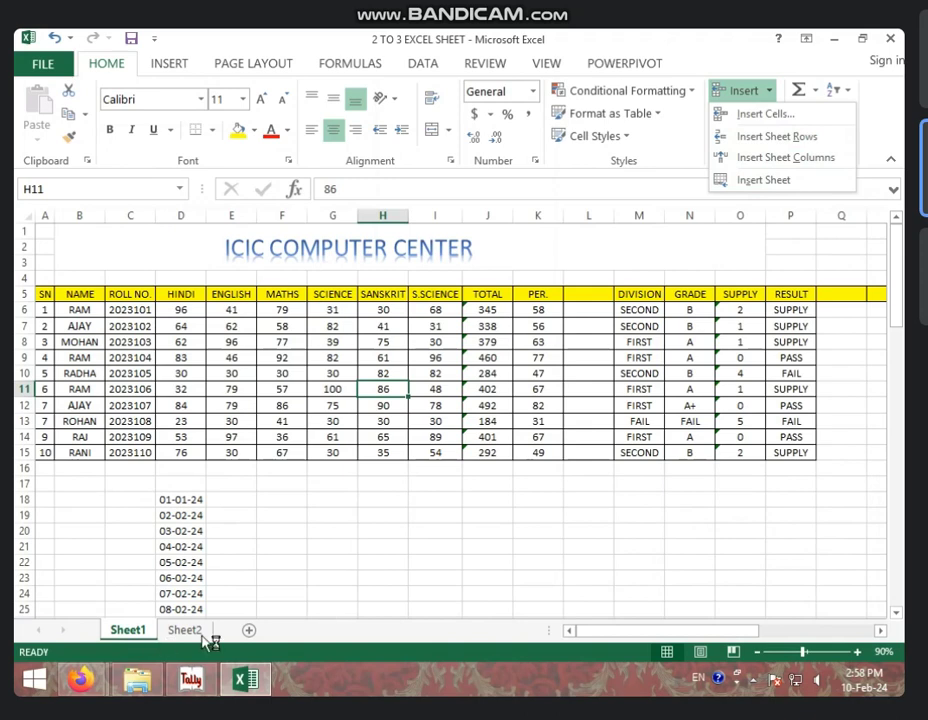
left_click(252, 633)
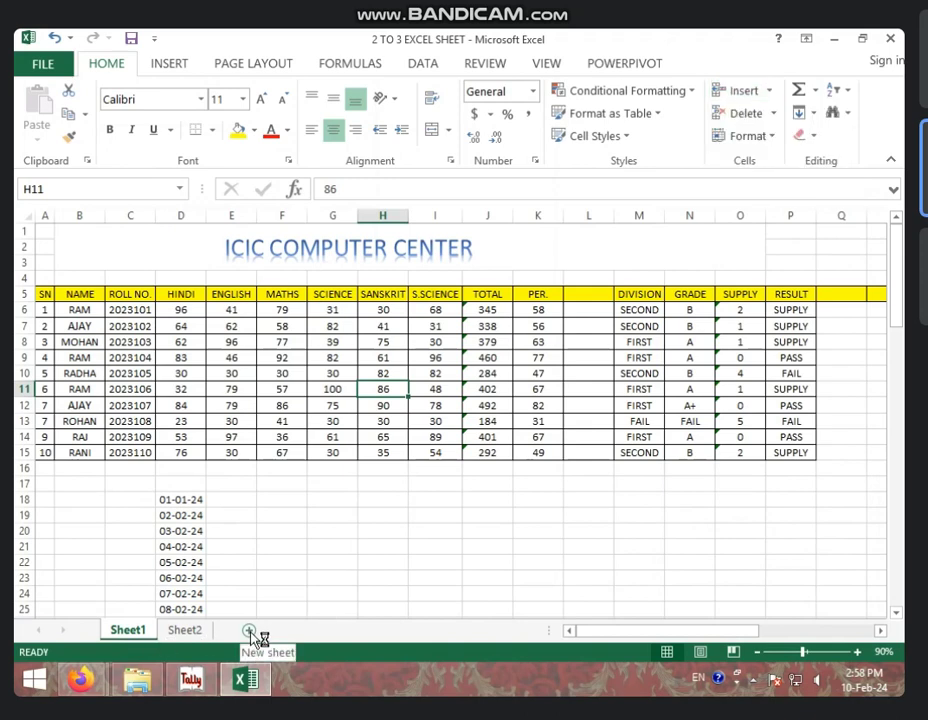
left_click(250, 632)
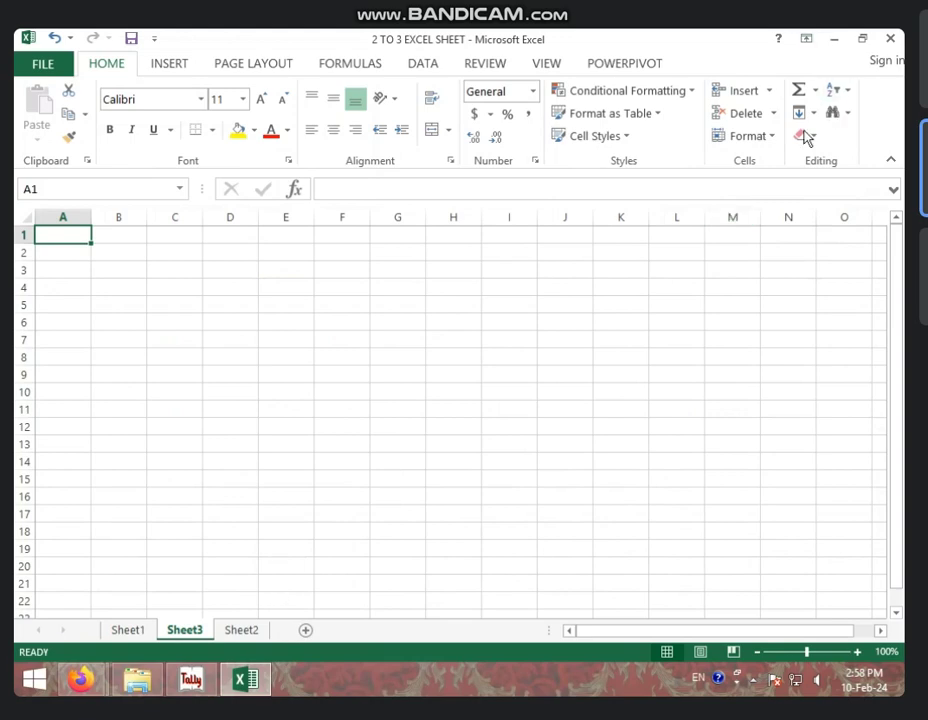
left_click(771, 92)
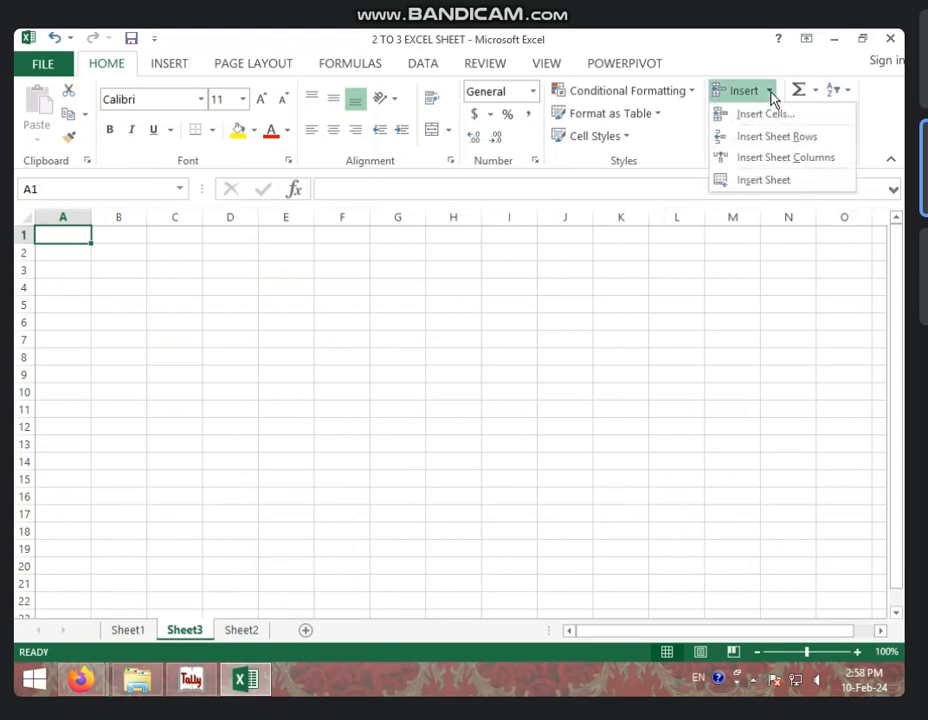
left_click(768, 184)
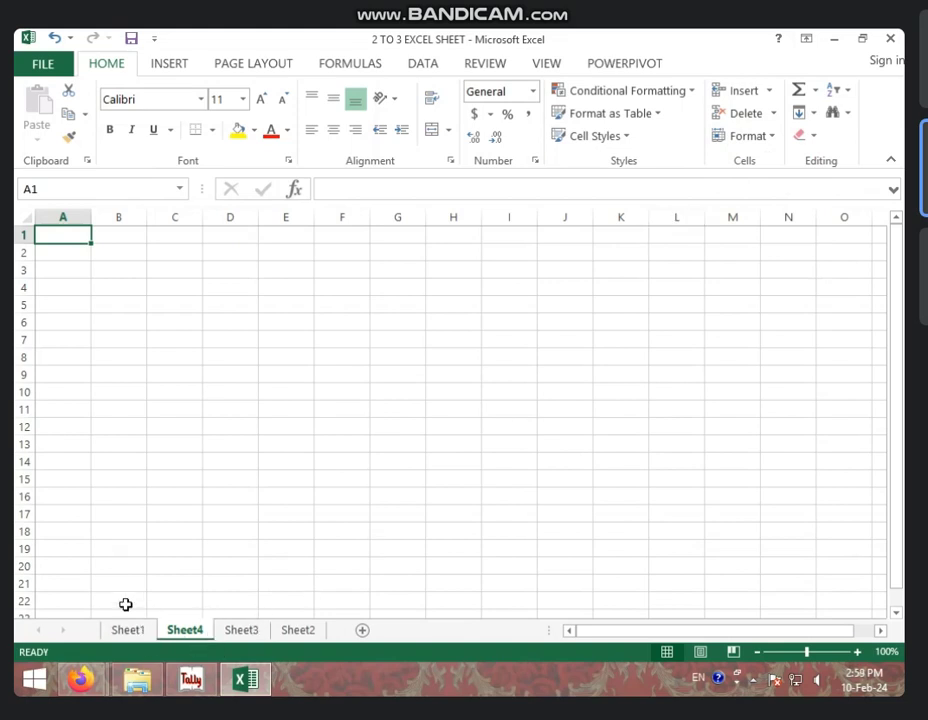
left_click(776, 94)
left_click(785, 182)
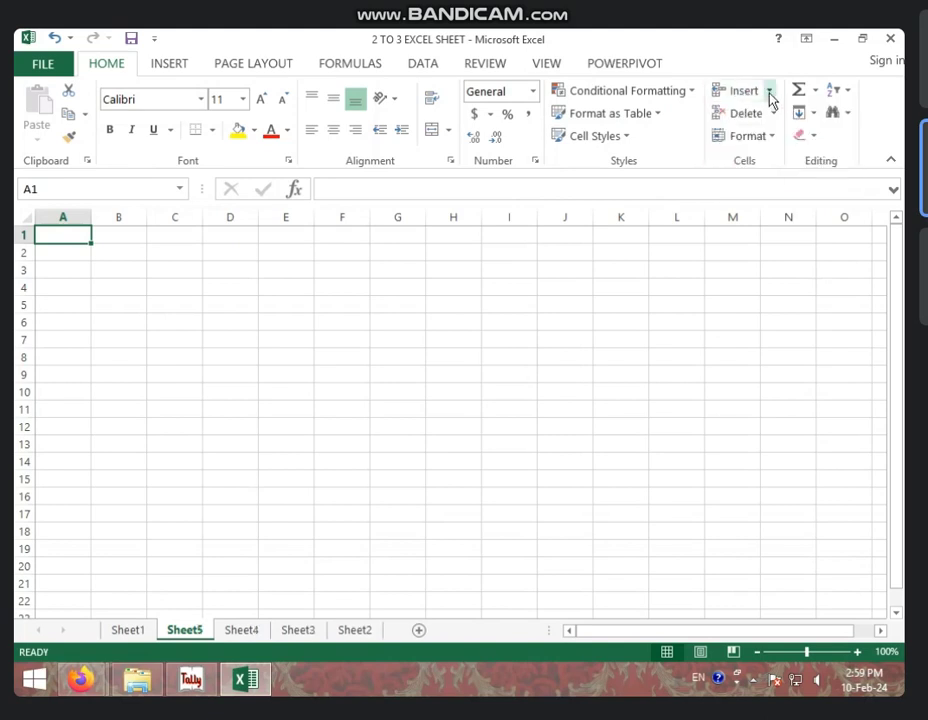
left_click(770, 94)
left_click(775, 182)
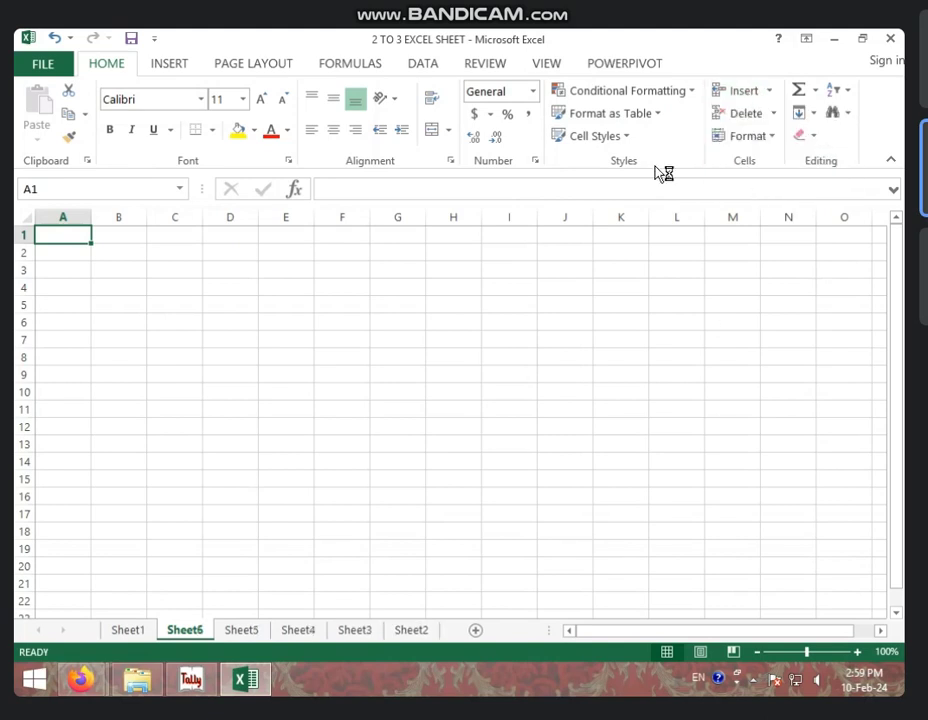
left_click(772, 113)
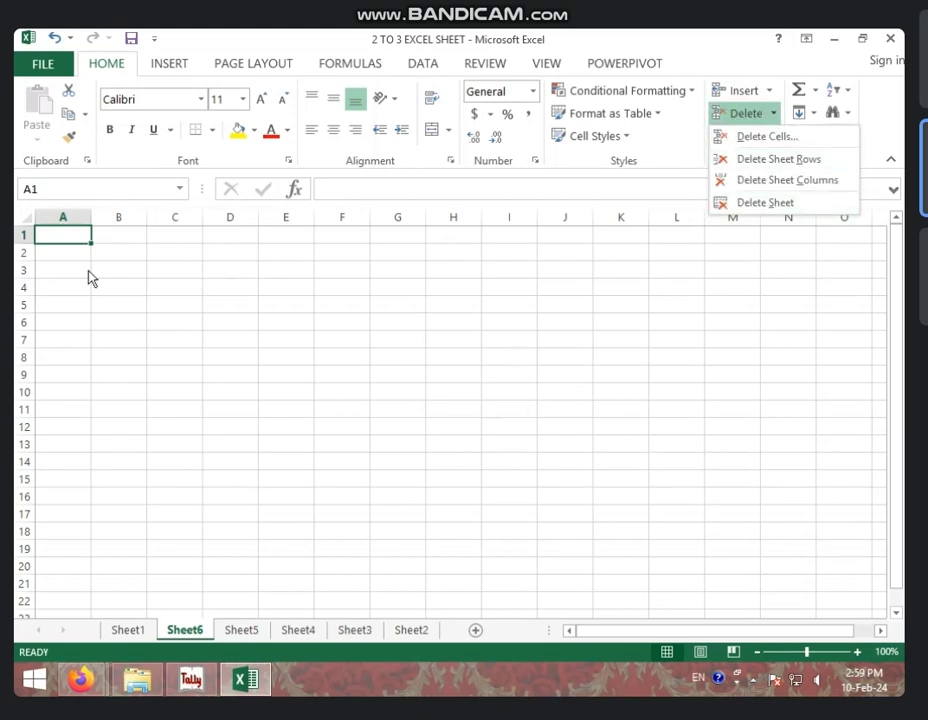
Delete Sheet6 via Delete Sheet, then Sheet5, Sheet4 and Sheet3 from their tab menus.
left_click(205, 630)
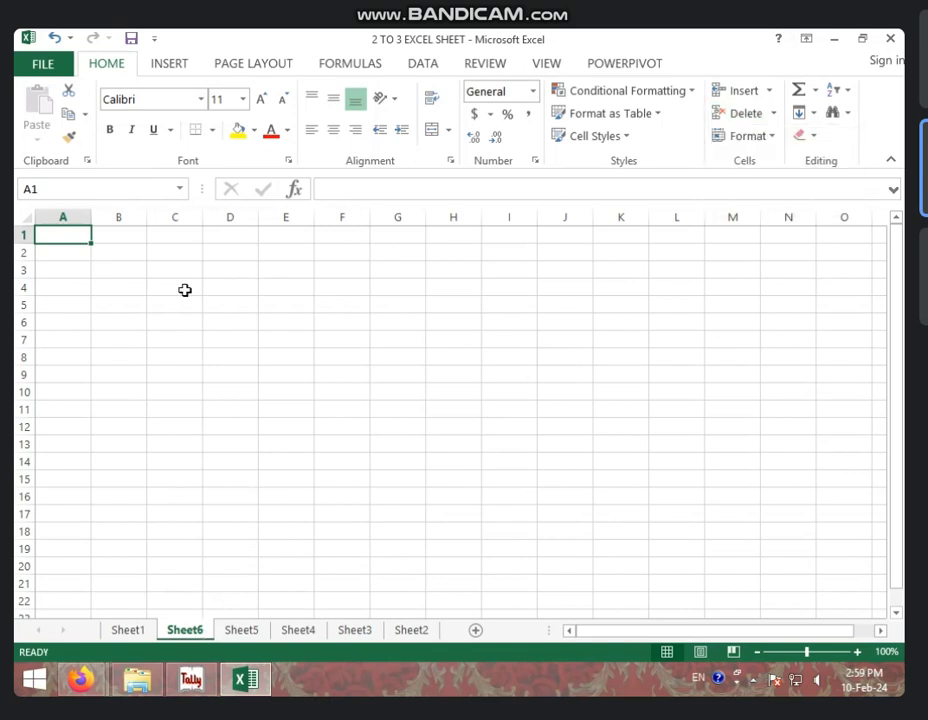
left_click(773, 113)
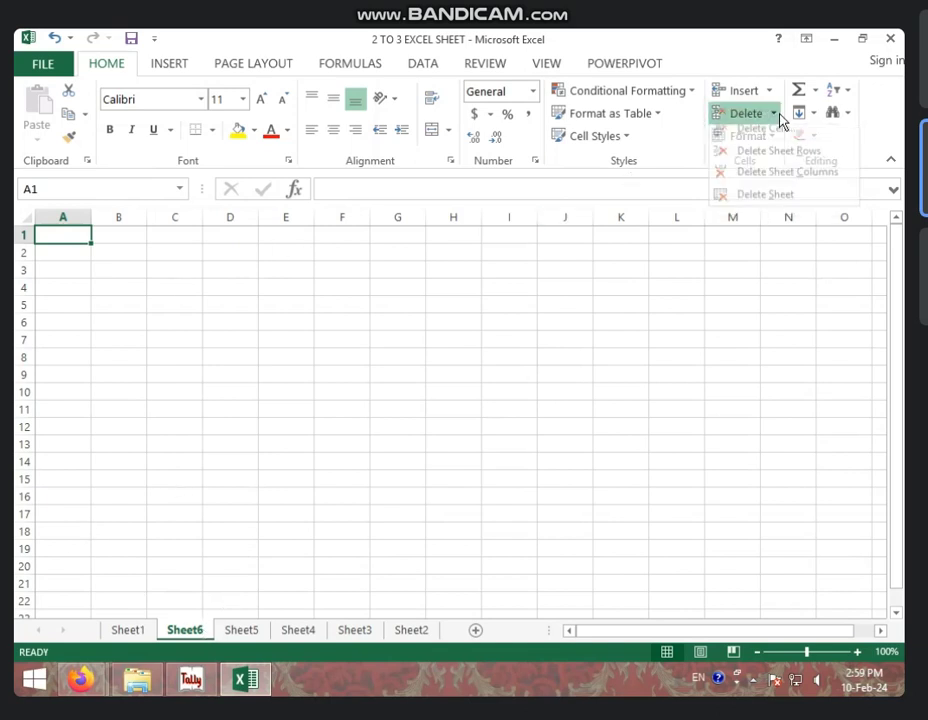
left_click(760, 205)
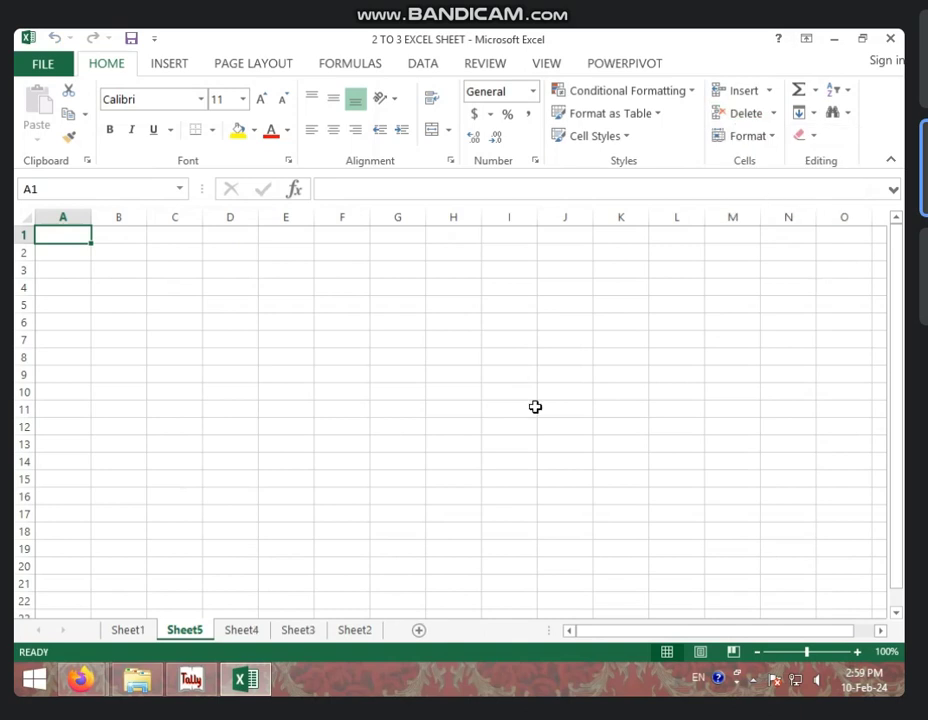
right_click(185, 628)
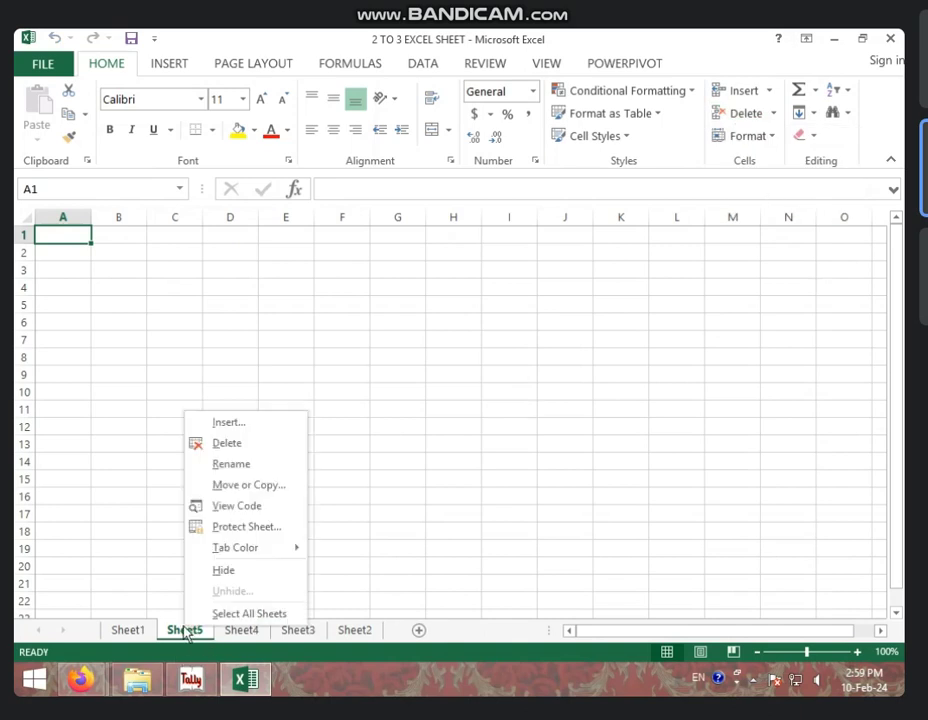
left_click(198, 445)
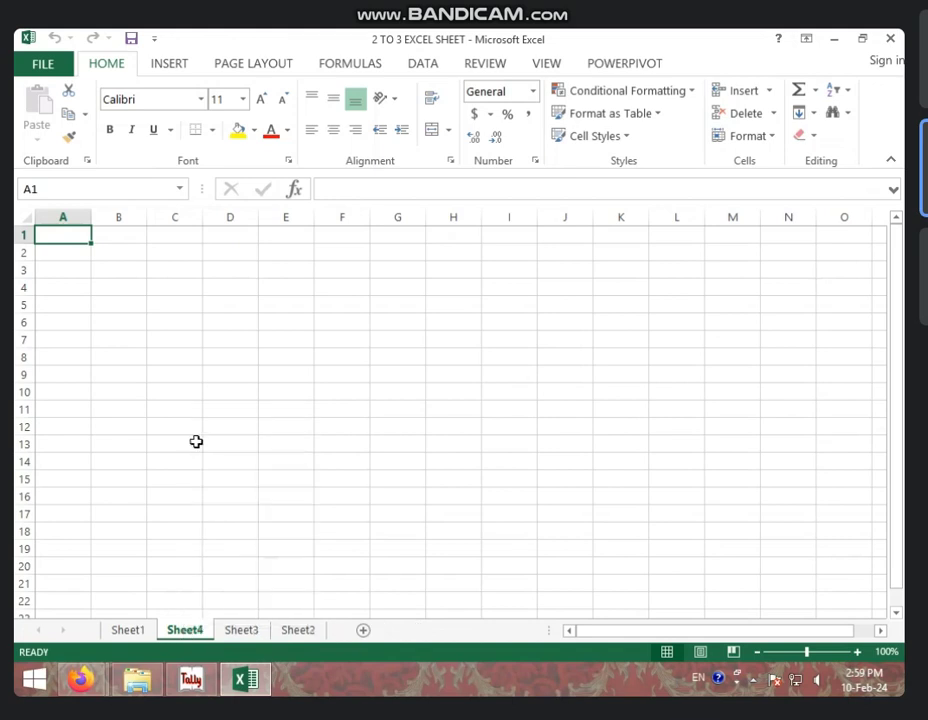
right_click(185, 630)
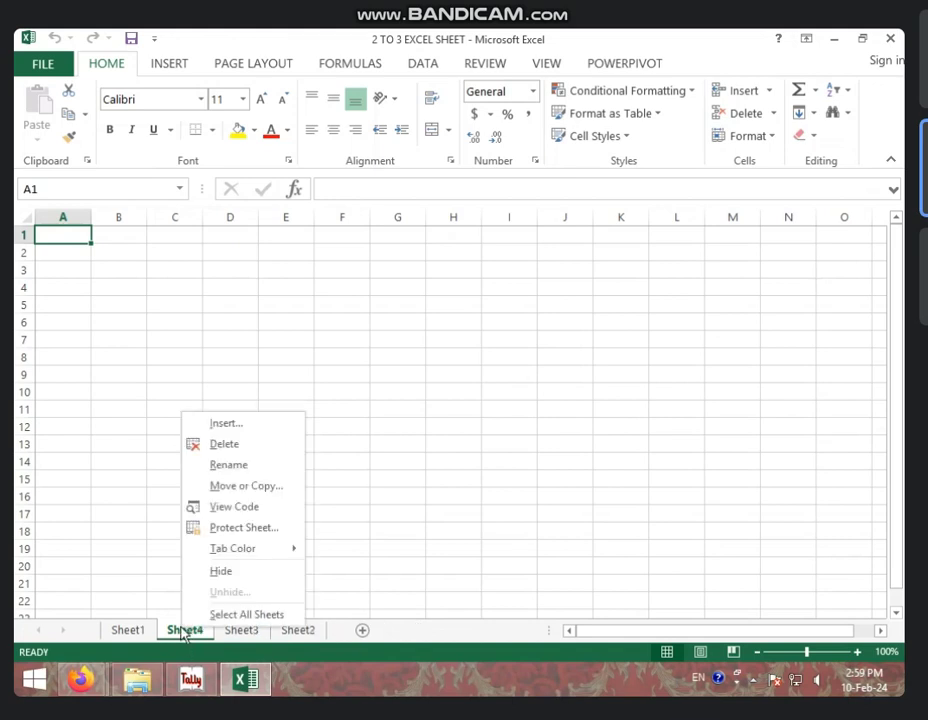
left_click(250, 446)
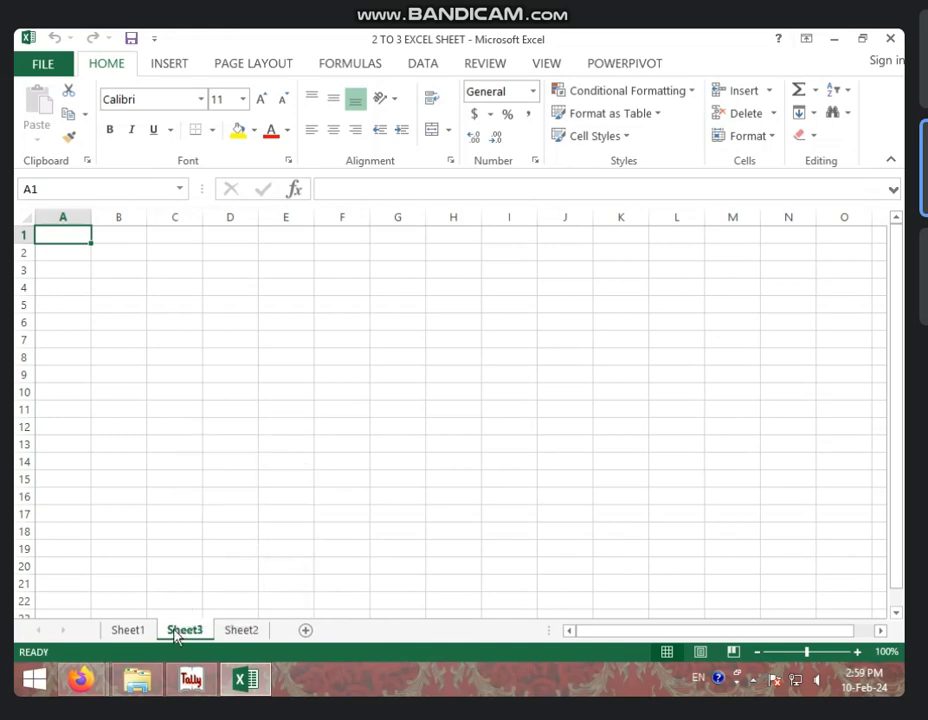
right_click(175, 632)
left_click(208, 445)
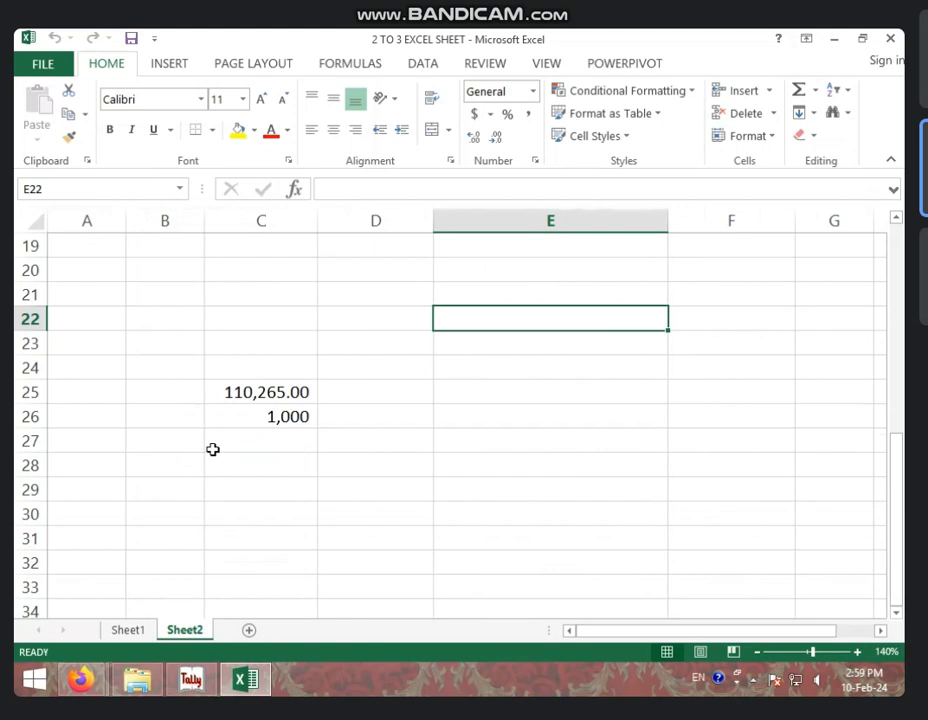
Open and dismiss the Delete and Tab Color menus on Sheet2 without changes.
scroll(213, 449, "up", 4)
scroll(213, 449, "up", 1)
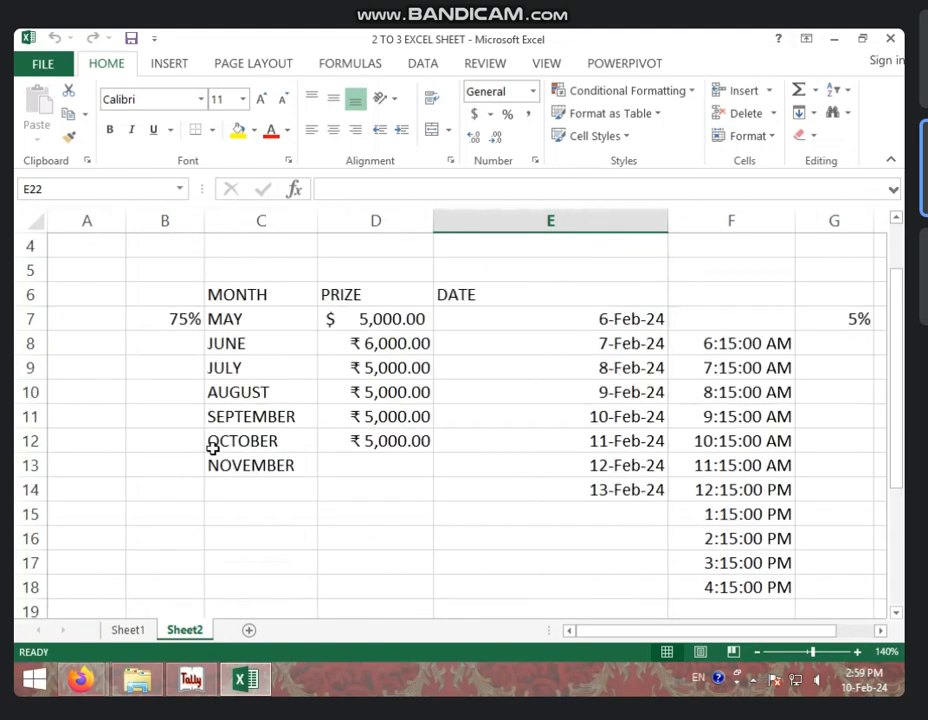
left_click(777, 112)
left_click(617, 344)
left_click(770, 140)
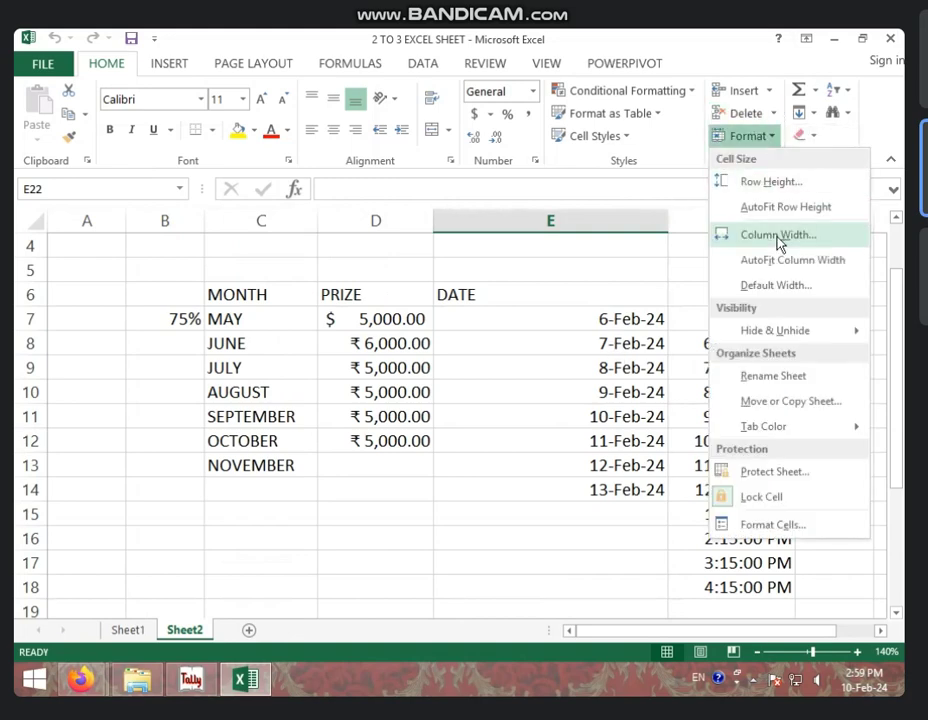
left_click(443, 335)
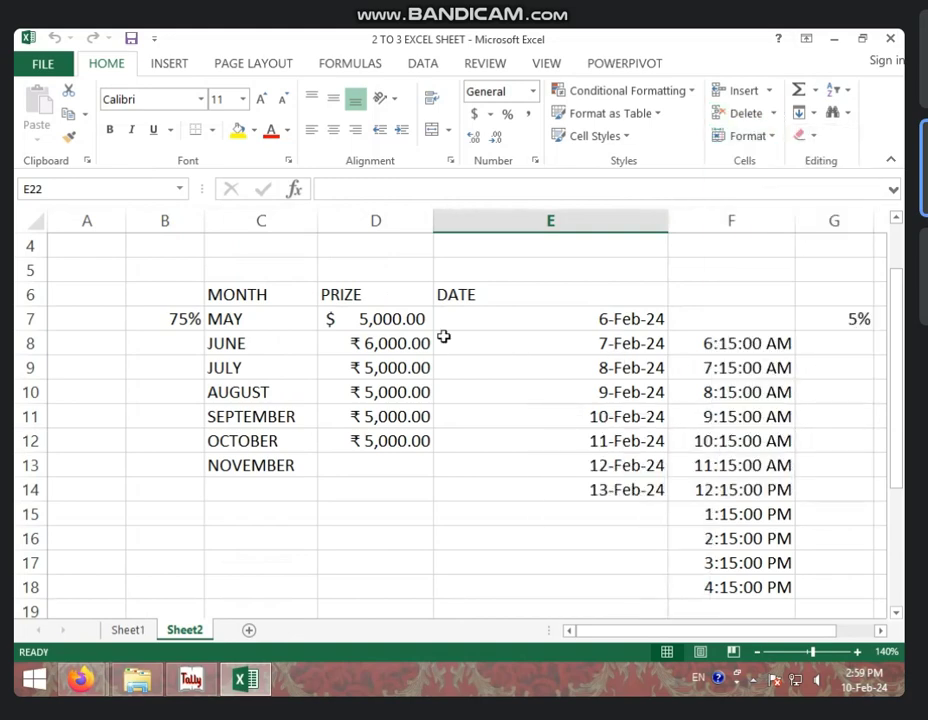
Switch to Sheet1 and select cell F14 in the marks table.
left_click(333, 490)
scroll(315, 525, "up", 1)
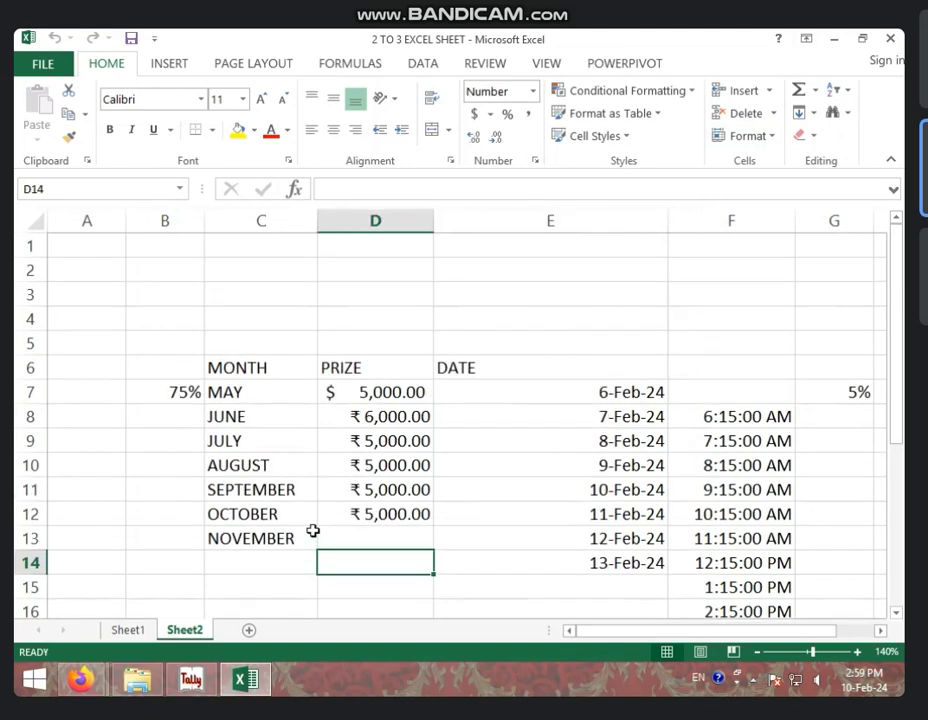
left_click(130, 630)
left_click(270, 437)
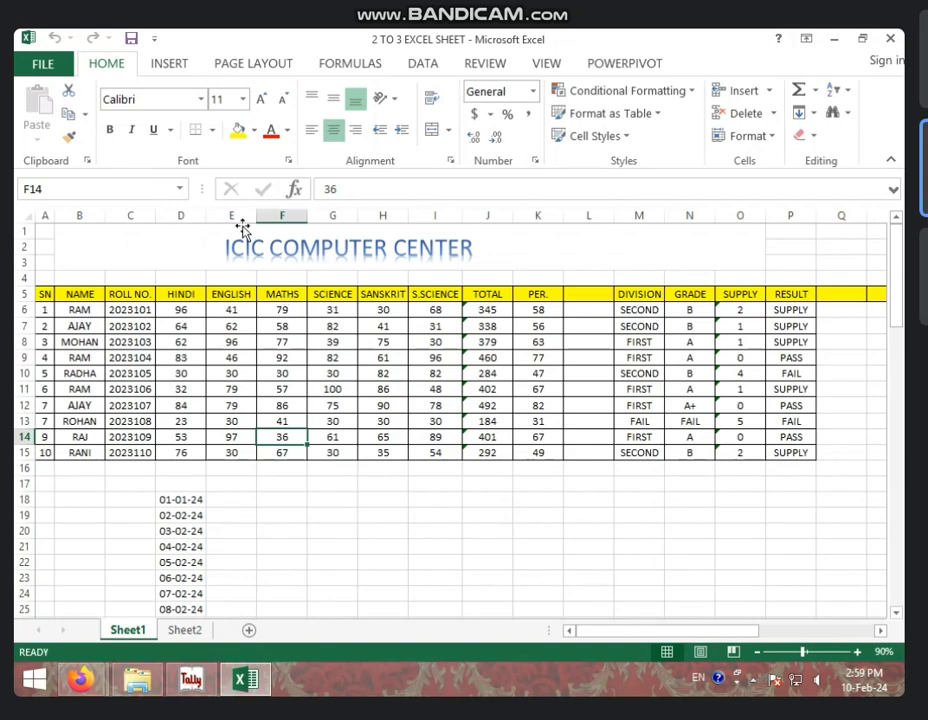
left_click(21, 389)
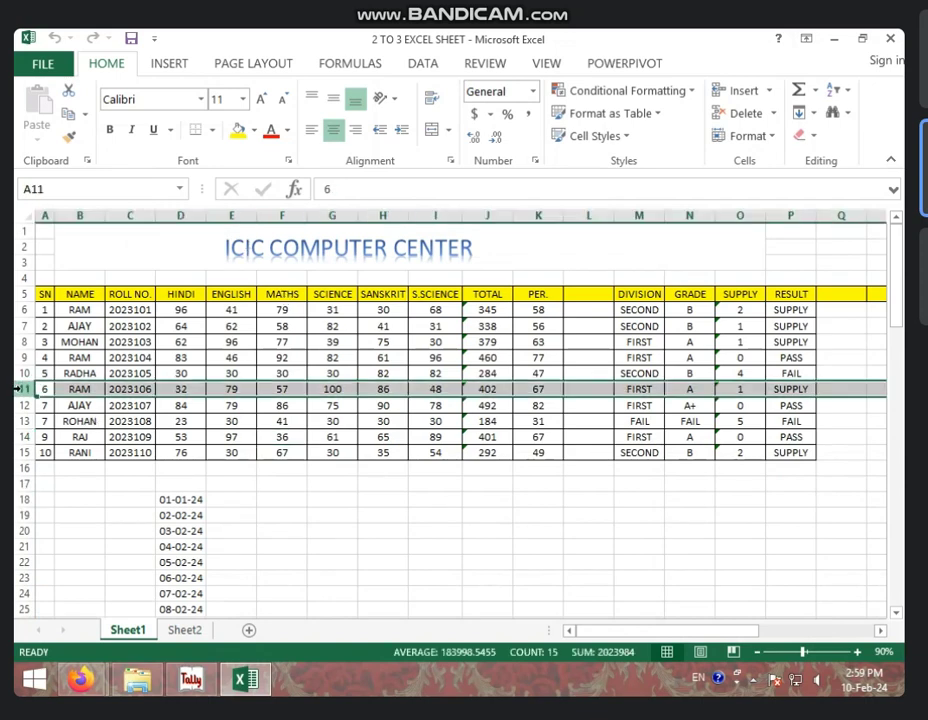
left_click_drag(242, 211, 426, 204)
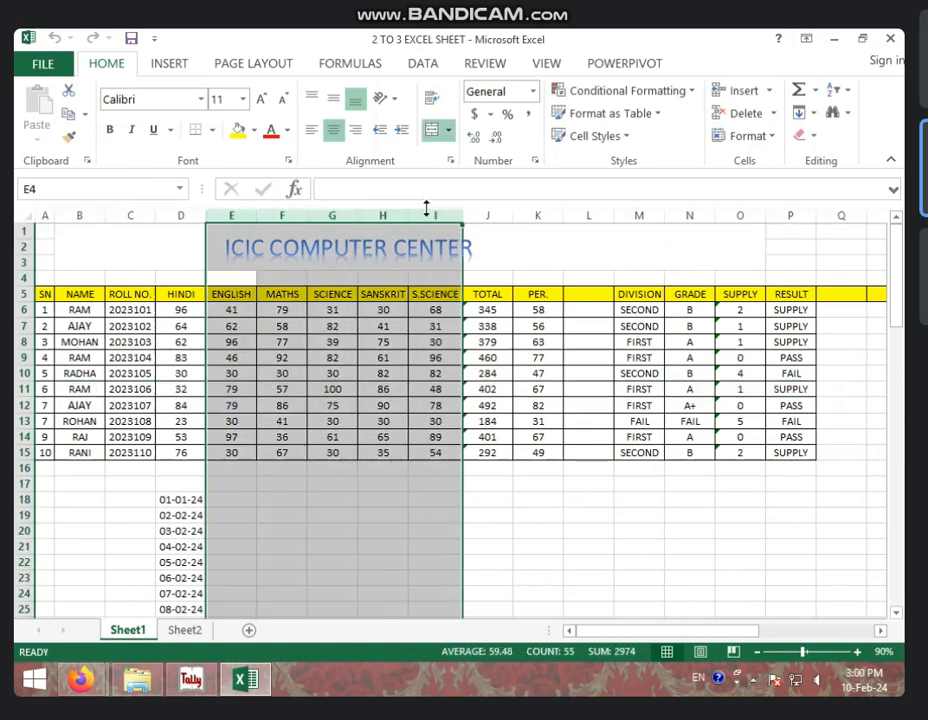
right_click(427, 215)
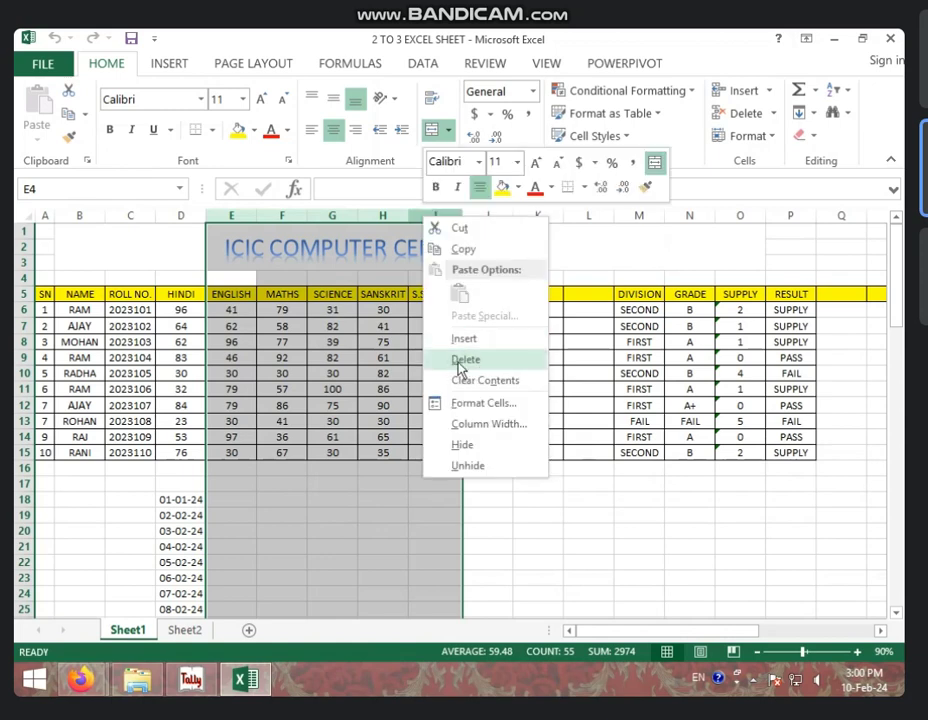
key("Escape")
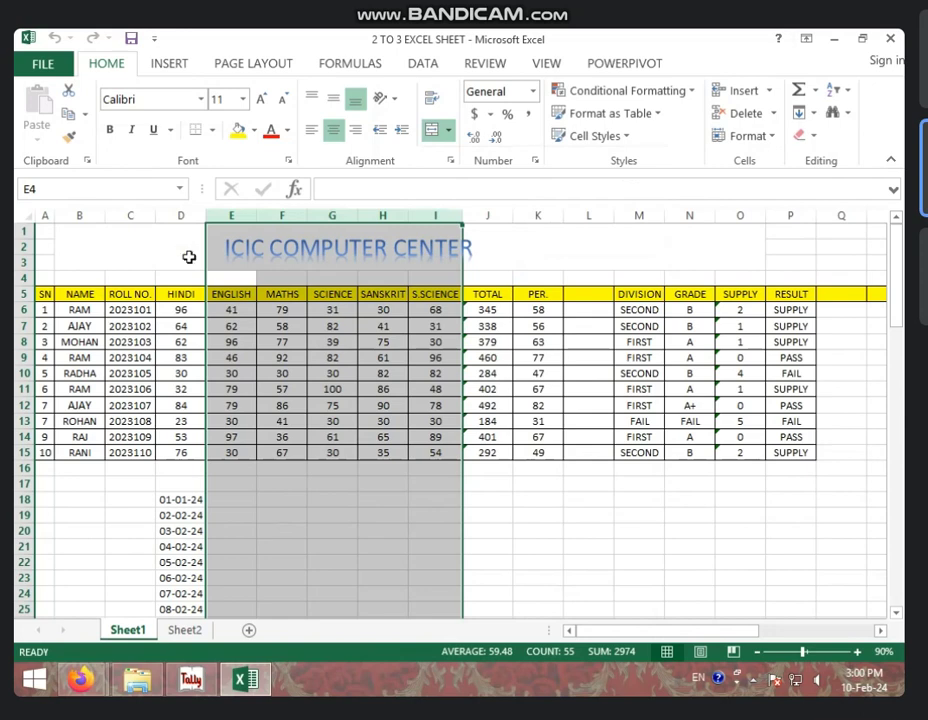
left_click(188, 256)
left_click(193, 209)
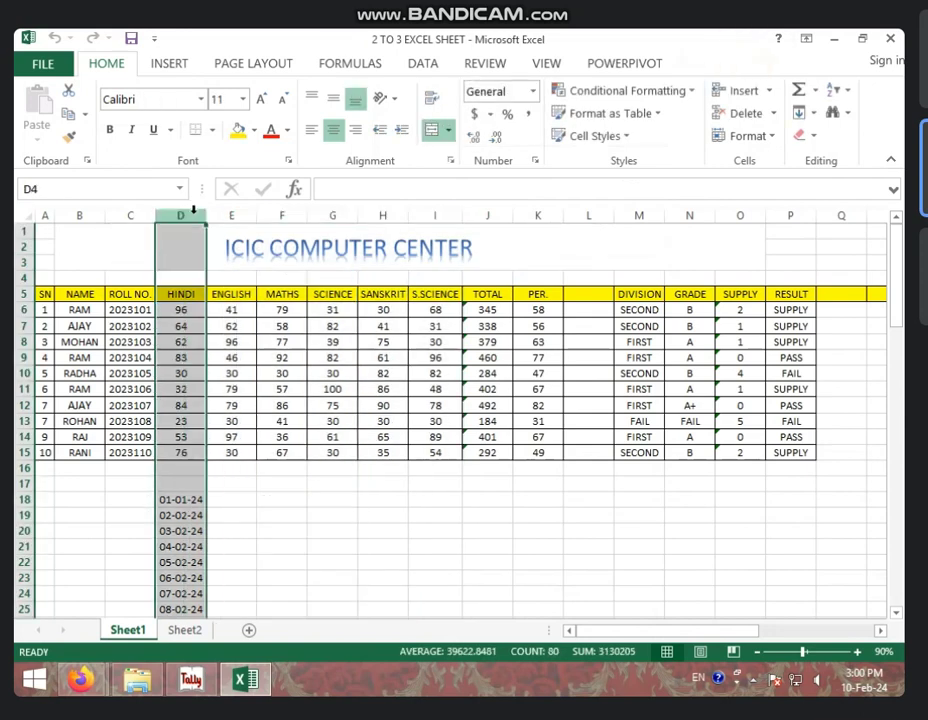
right_click(193, 209)
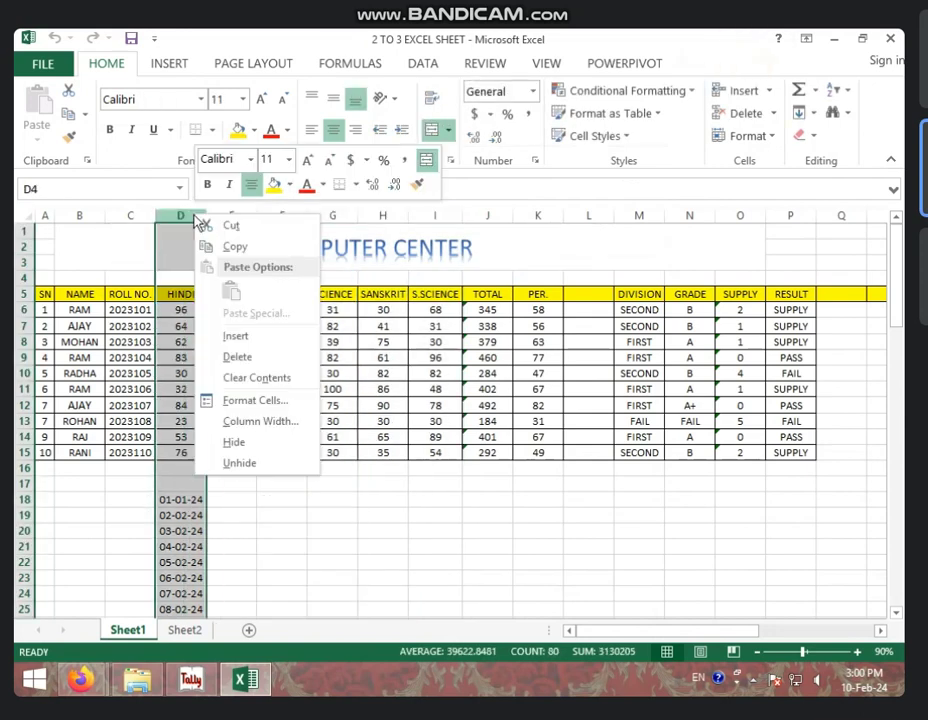
key("Escape")
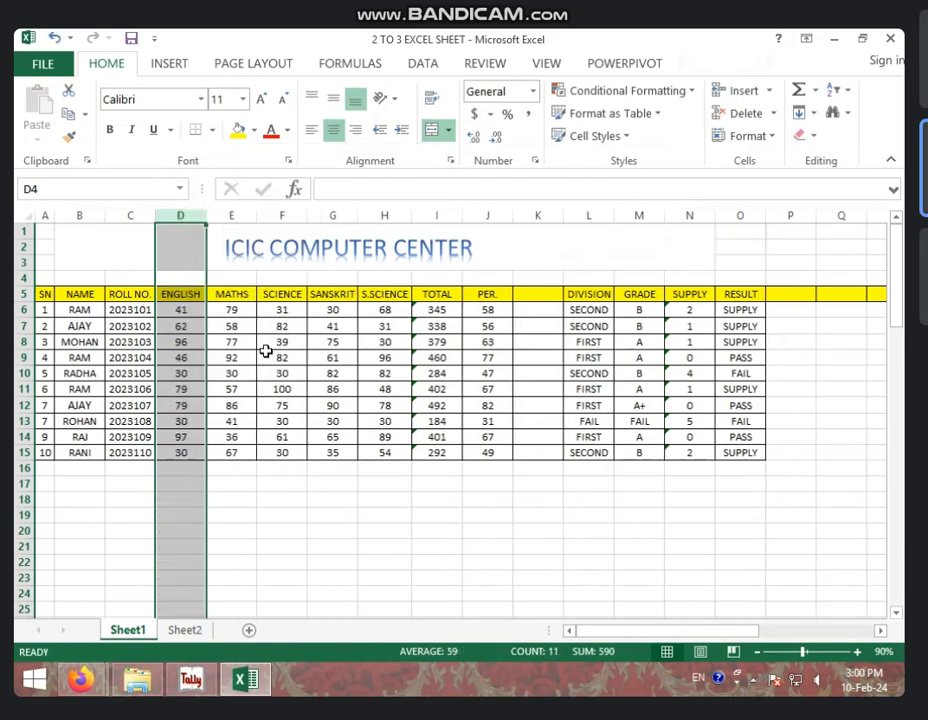
left_click(266, 359)
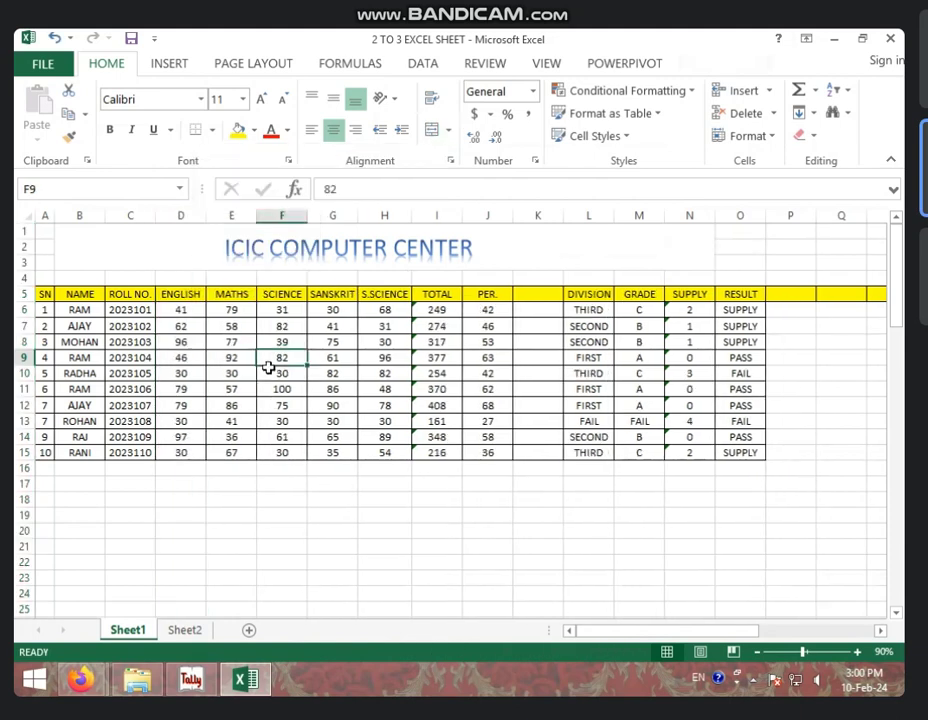
key("ctrl+z")
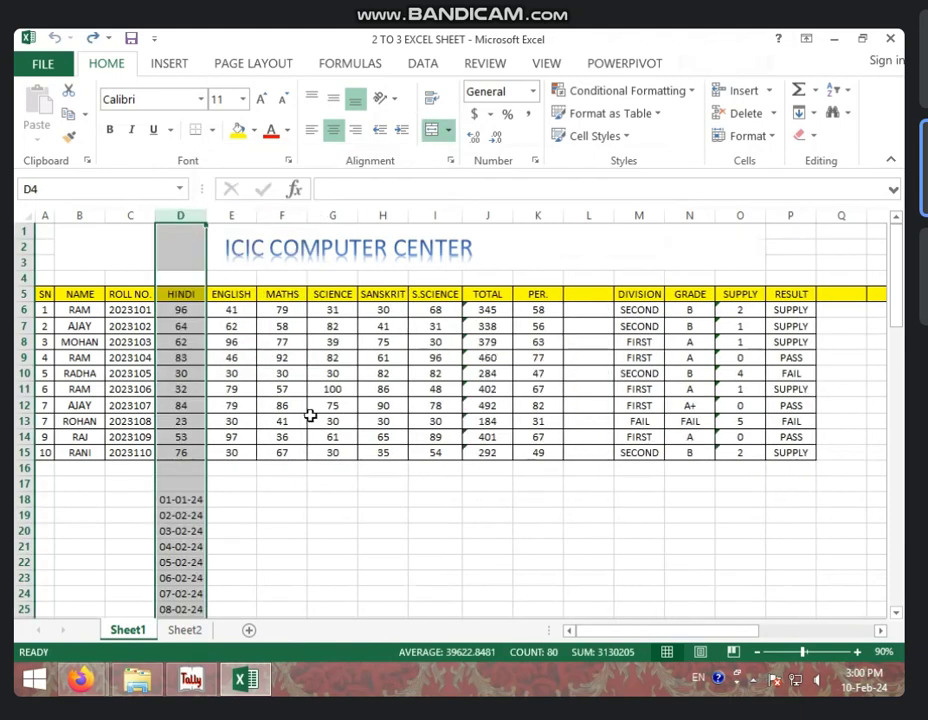
left_click(315, 418)
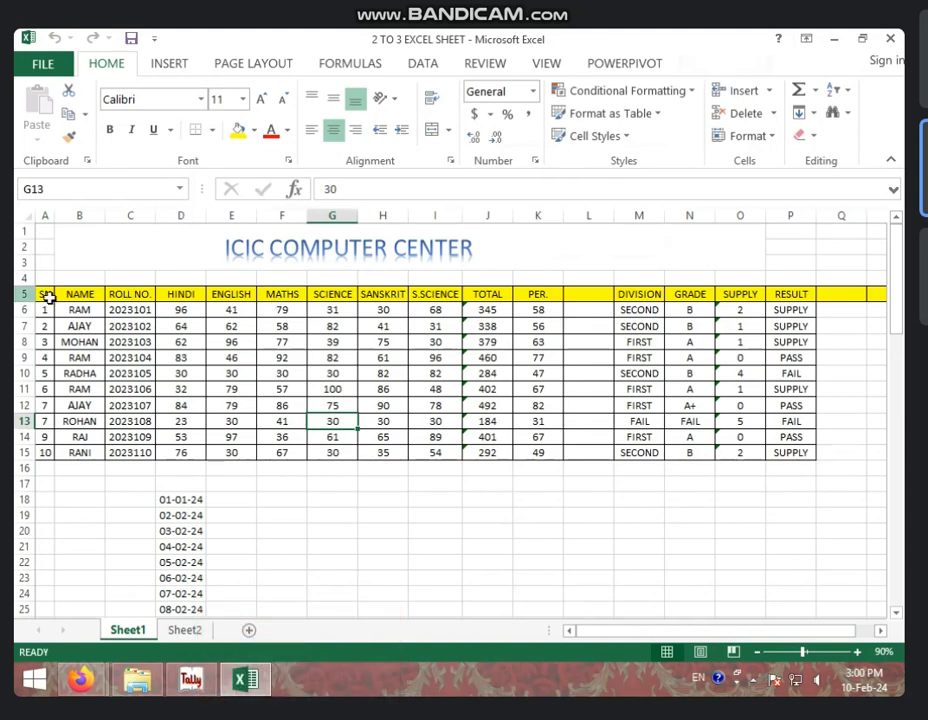
Select J11, zoom the sheet to 130%, and return the view to column A, row 1.
left_click(490, 389)
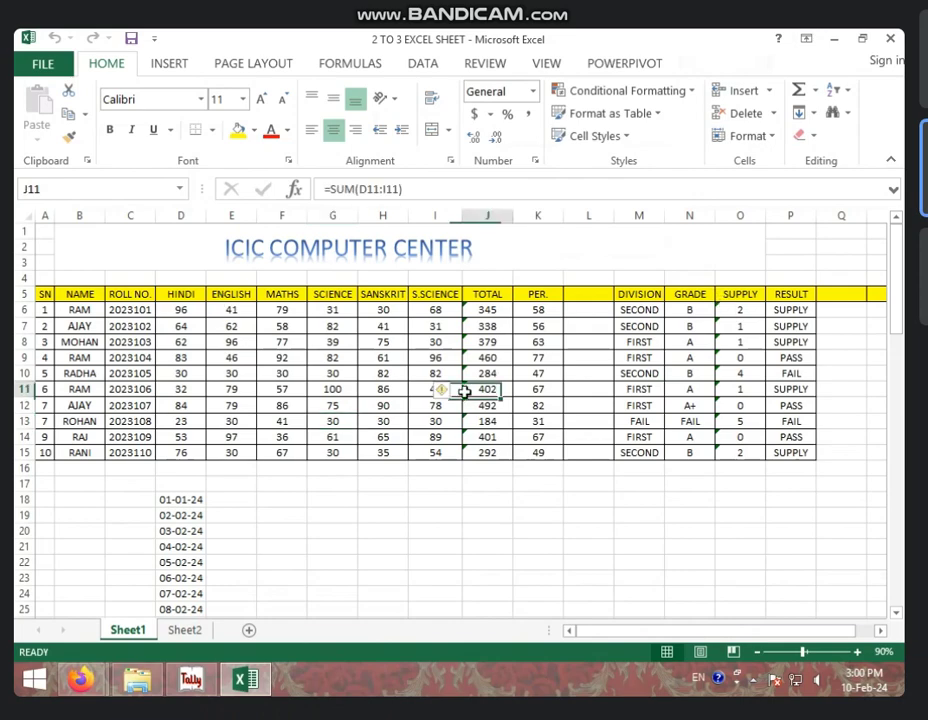
left_click(856, 652)
left_click(856, 652)
left_click(856, 652)
left_click(856, 652)
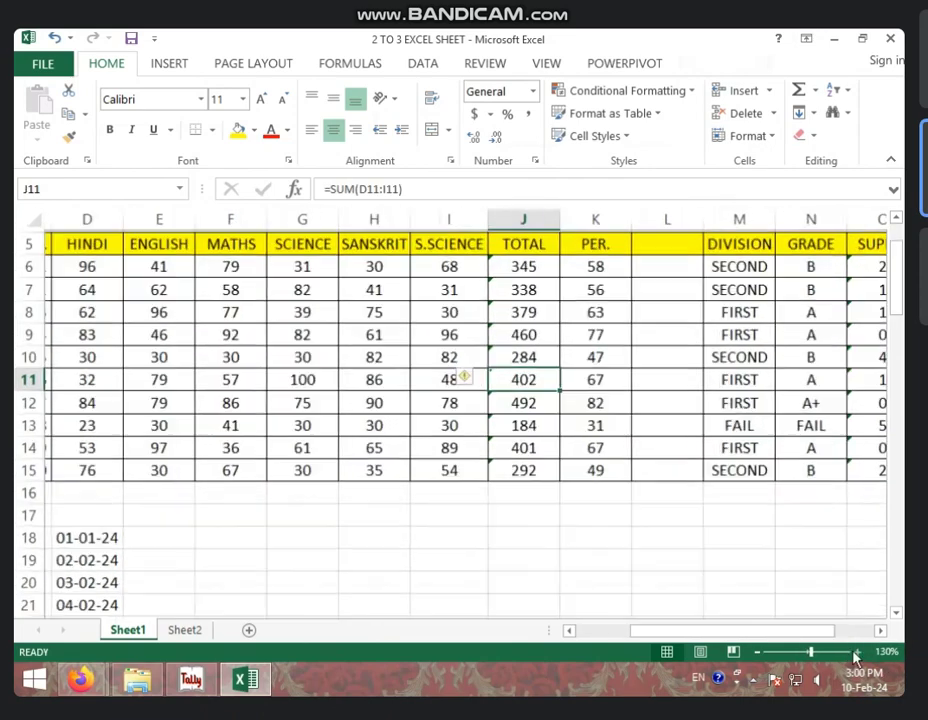
left_click_drag(745, 641, 681, 641)
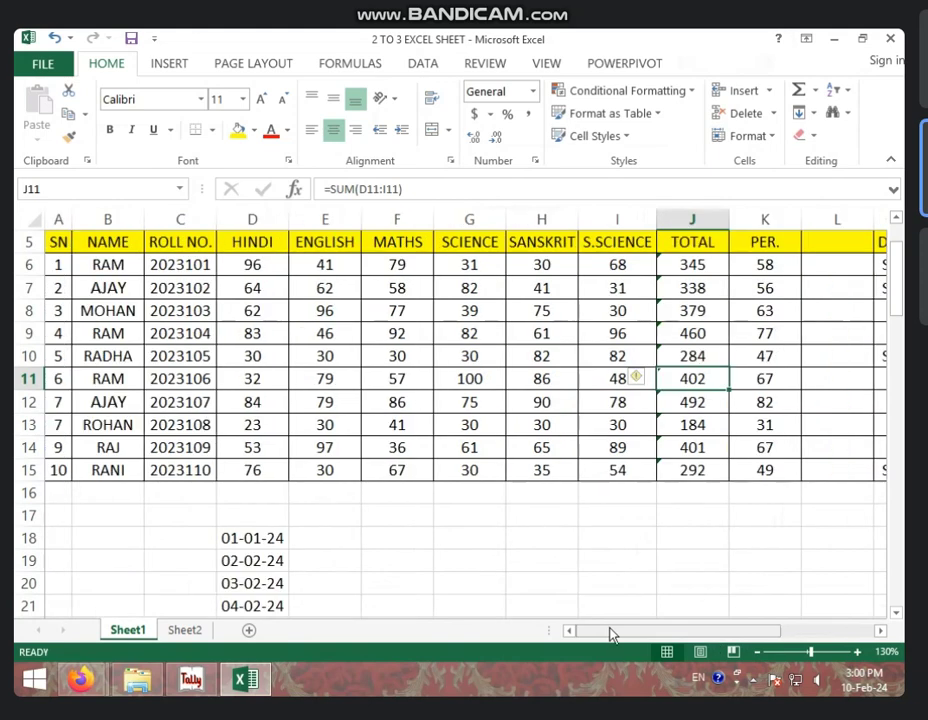
scroll(445, 439, "up", 2)
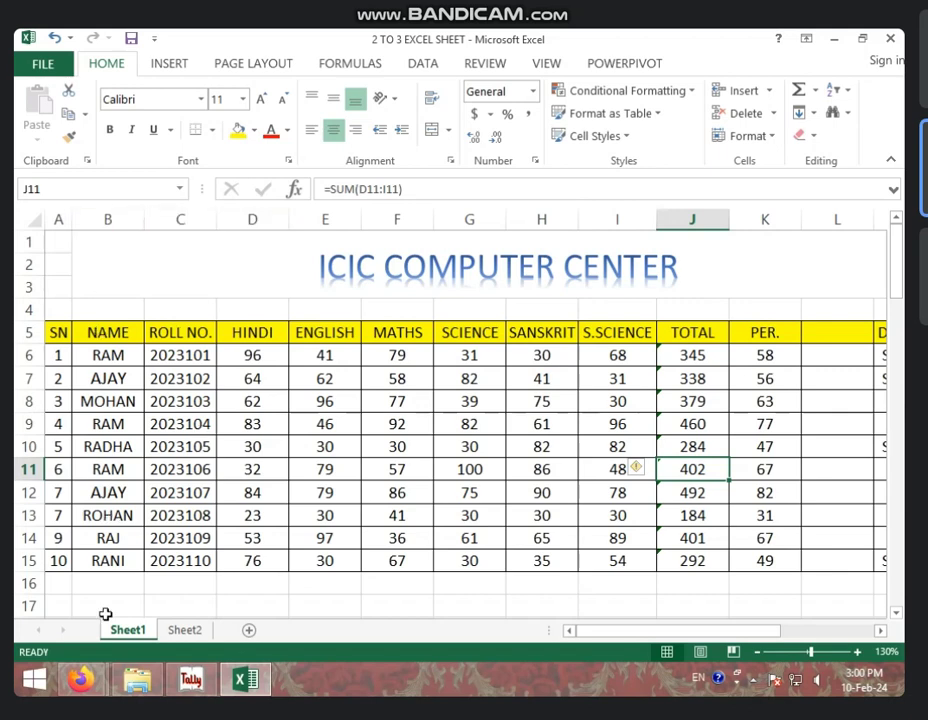
Insert a blank column C before ROLL NO. from the column header menu.
left_click(180, 219)
right_click(180, 219)
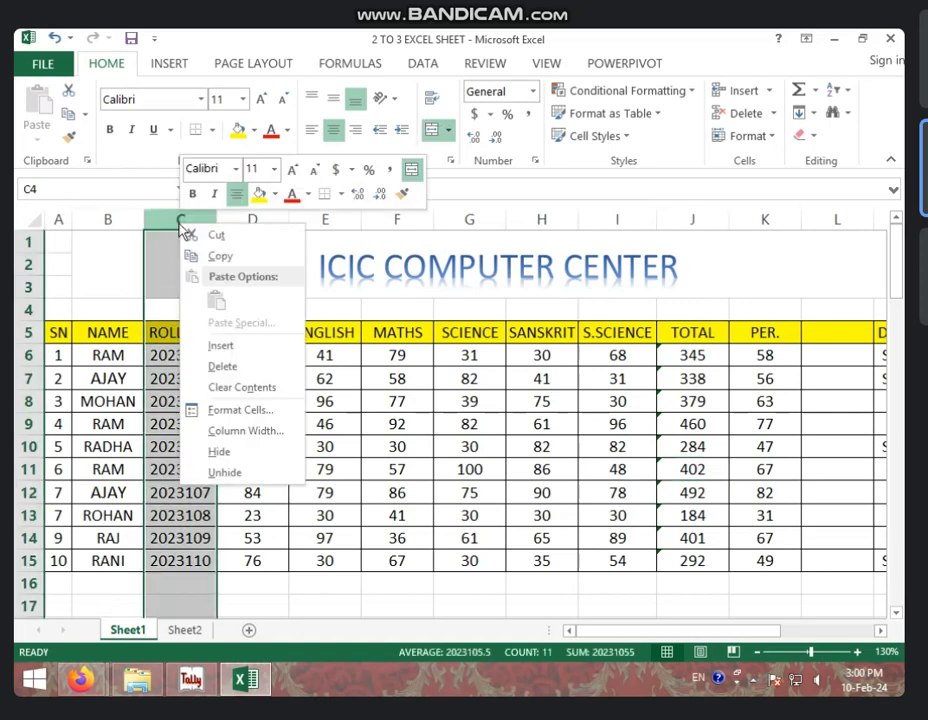
left_click(240, 348)
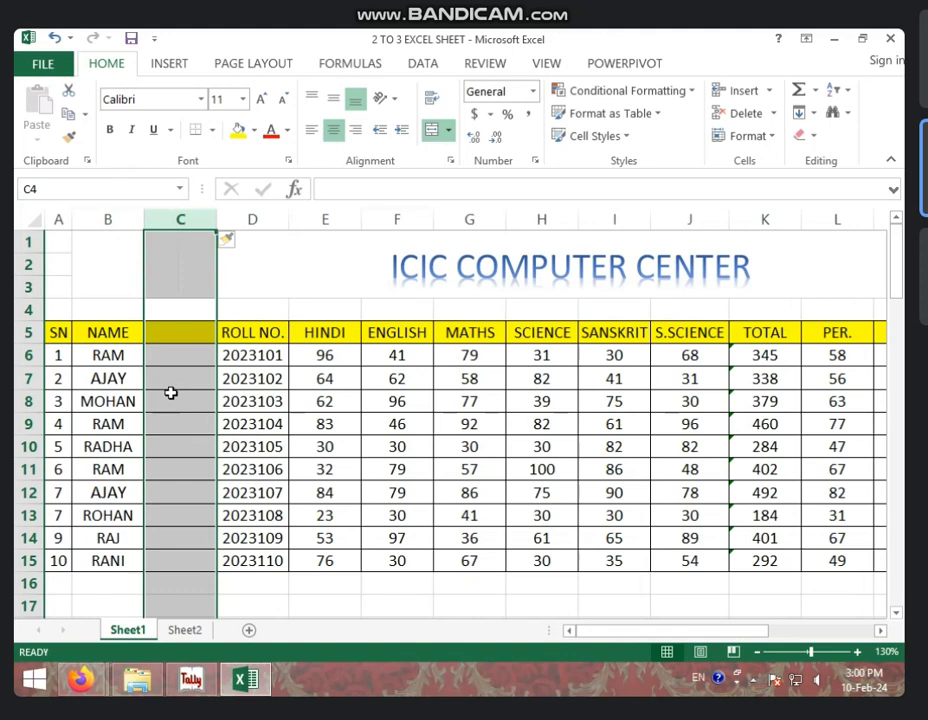
left_click(170, 446)
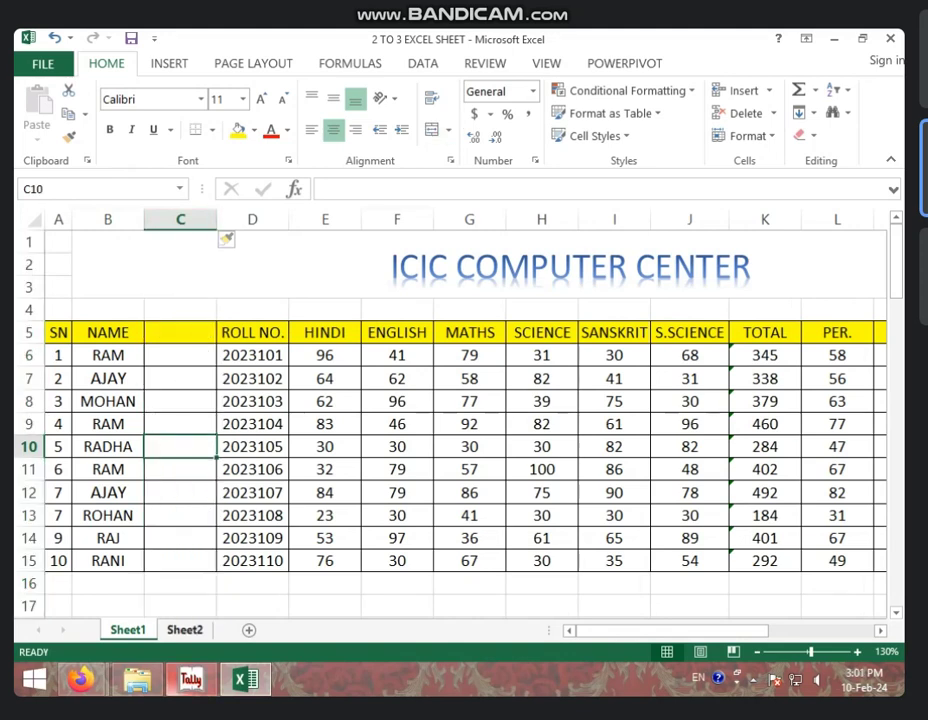
Open the shortcut menus for empty column C and cell C6 without changing anything.
left_click(181, 219)
right_click(181, 219)
key("Escape")
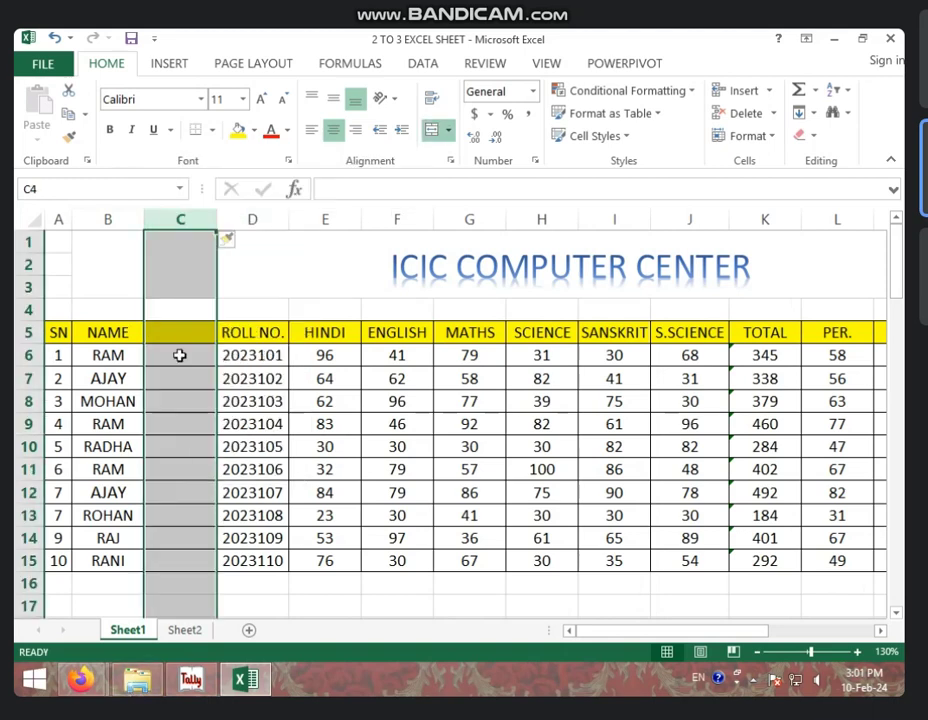
left_click(178, 355)
right_click(178, 355)
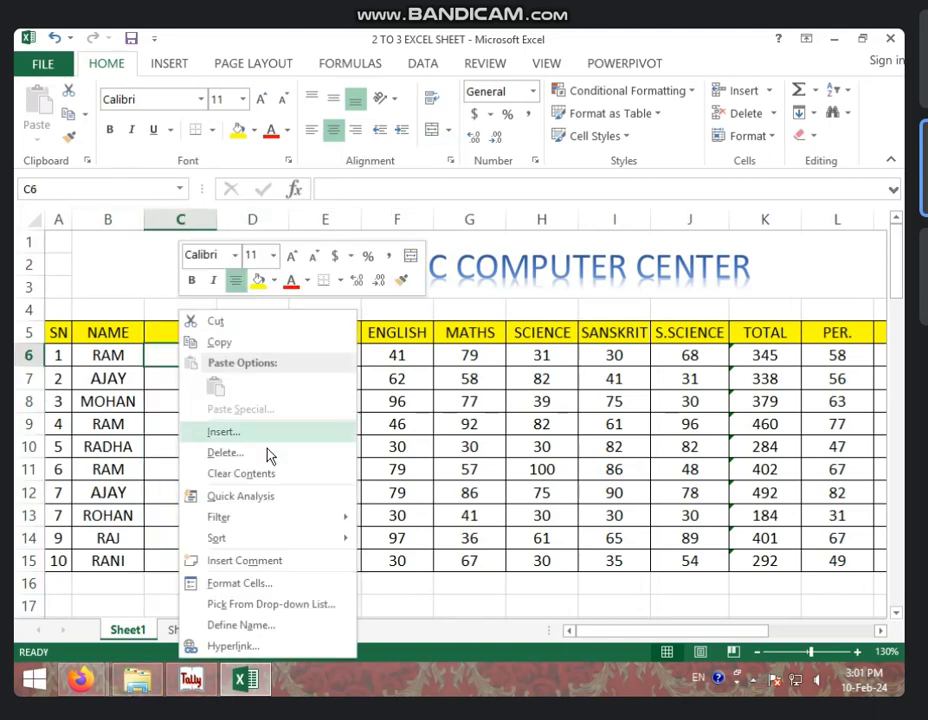
Delete the entire empty column C via cell C6, shifting ROLL NO. back beside NAME.
left_click(225, 452)
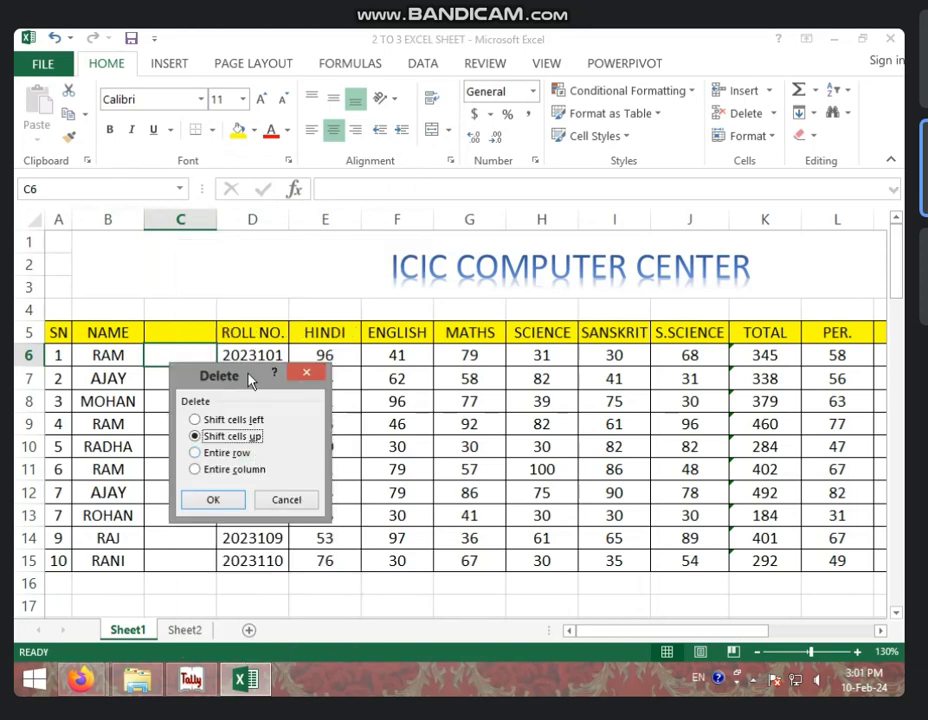
left_click_drag(249, 376, 379, 228)
left_click(342, 313)
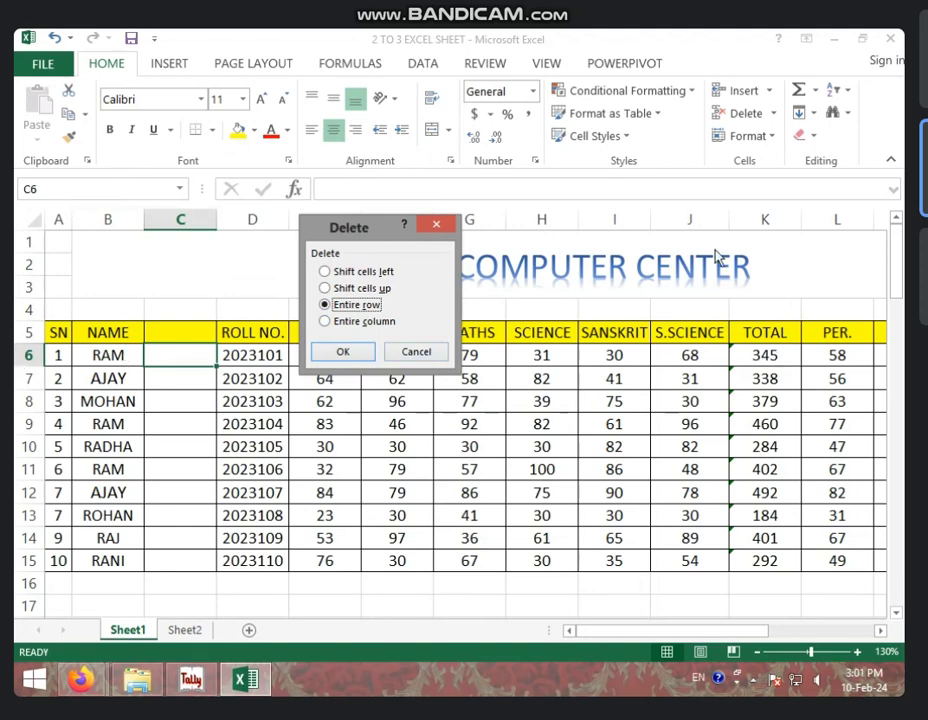
left_click(372, 322)
key("Return")
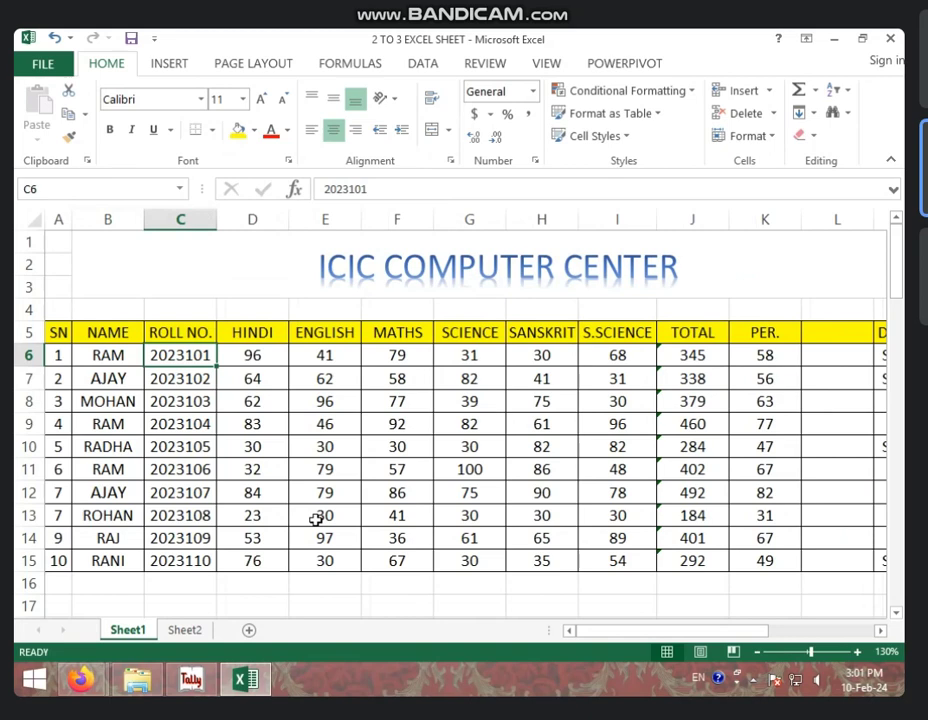
left_click(542, 467)
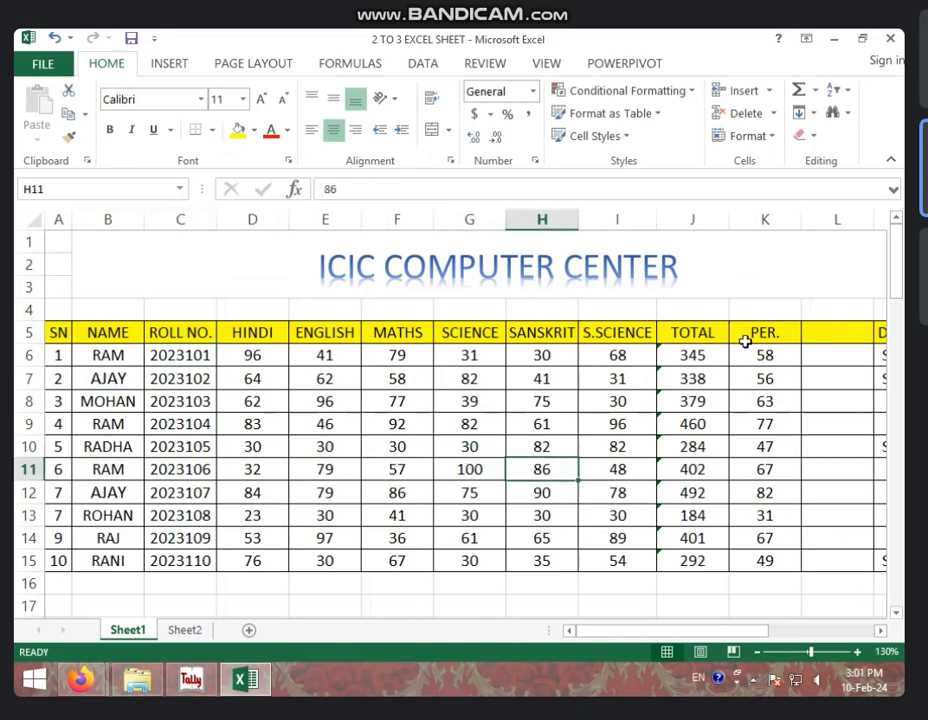